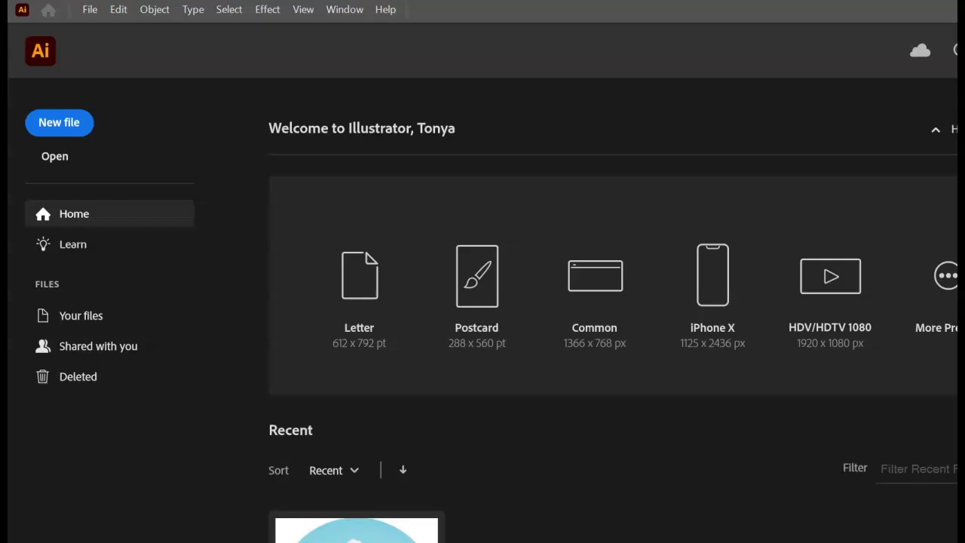
Set up a new document in Pixels, 500 px wide and 600 px tall
click(75, 122)
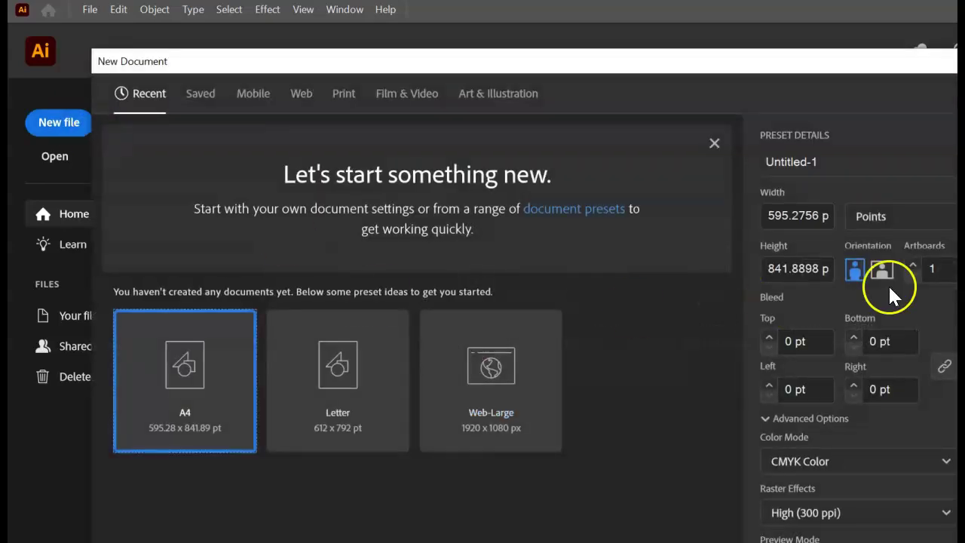
click(882, 228)
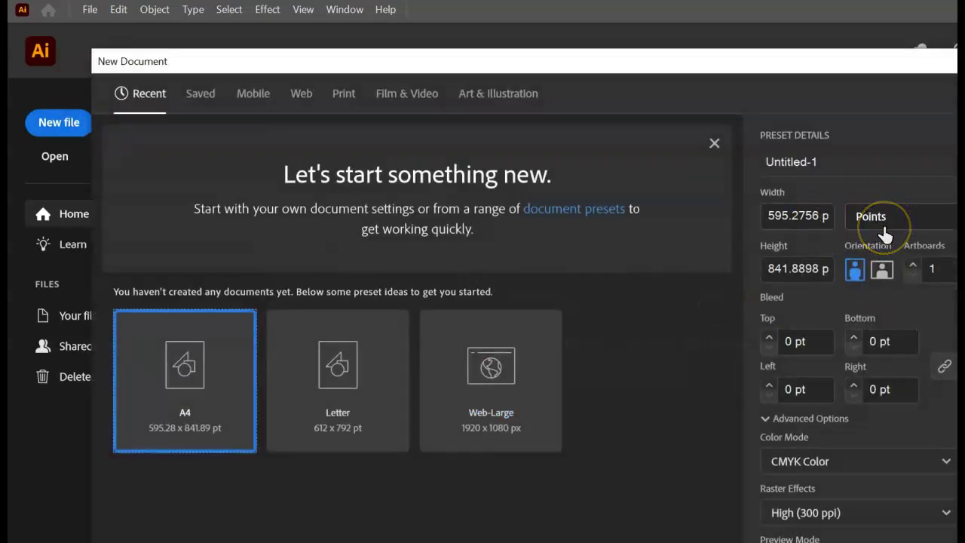
click(884, 226)
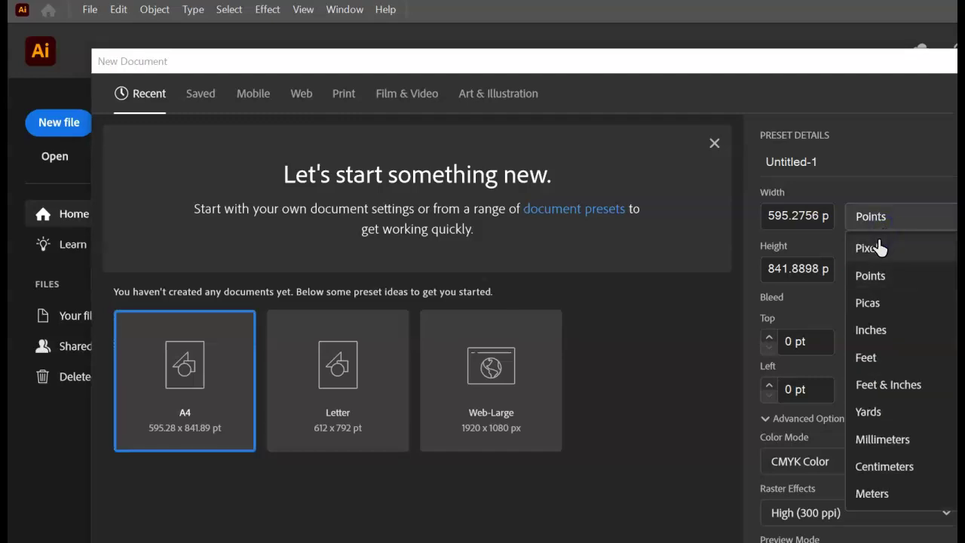
click(882, 248)
click(781, 213)
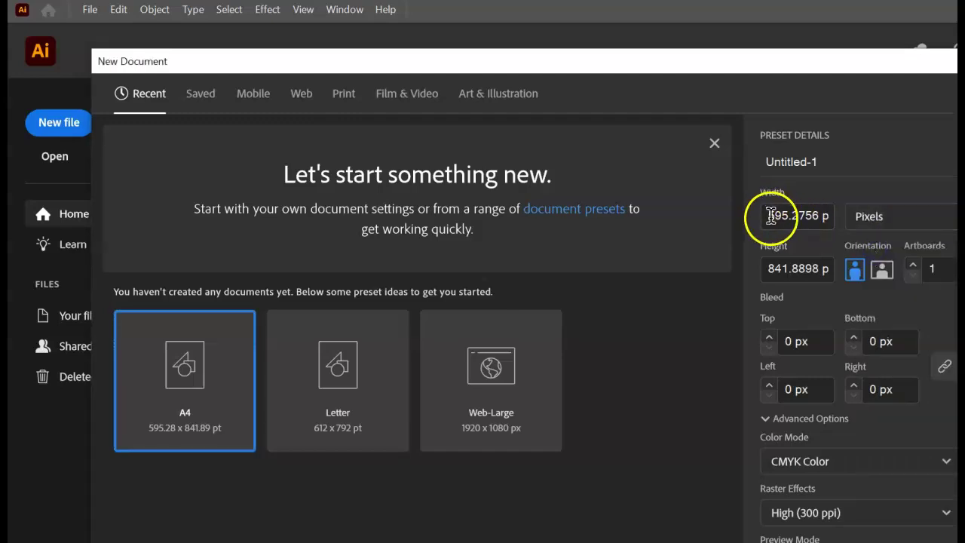
drag(769, 215, 885, 217)
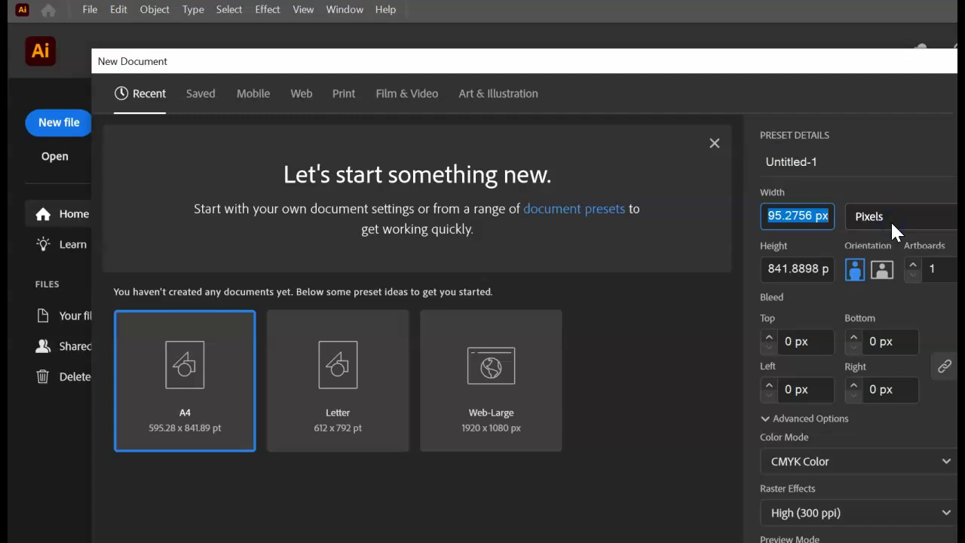
text(500)
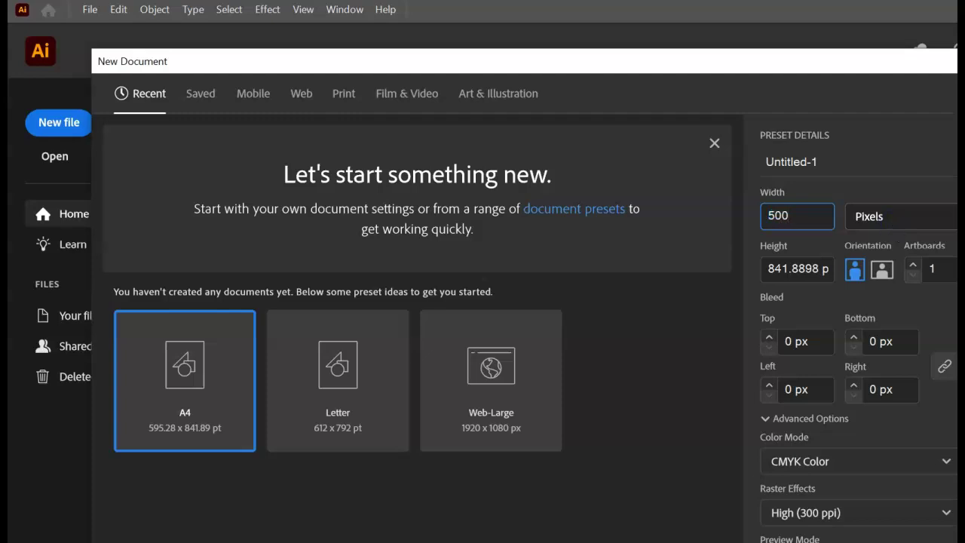
key(Tab)
text(600)
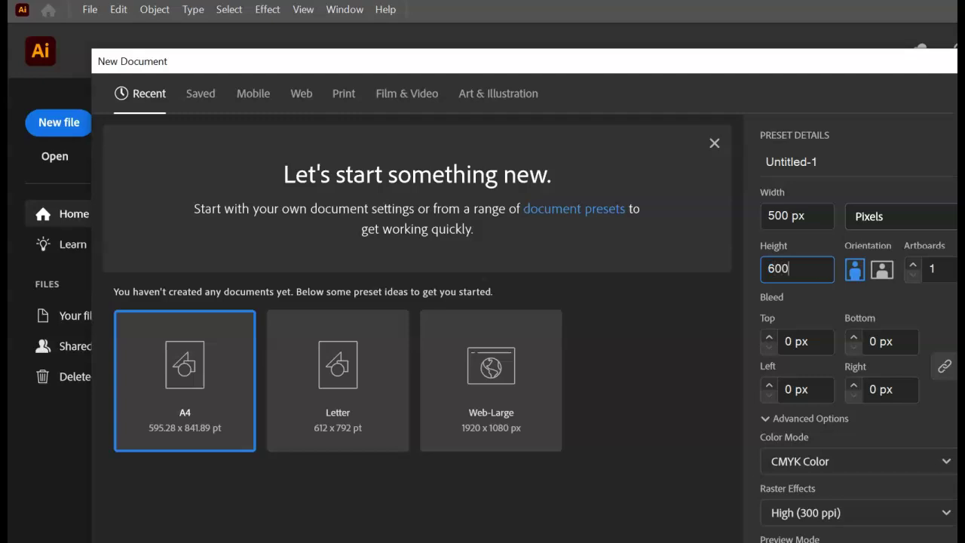
key(Tab)
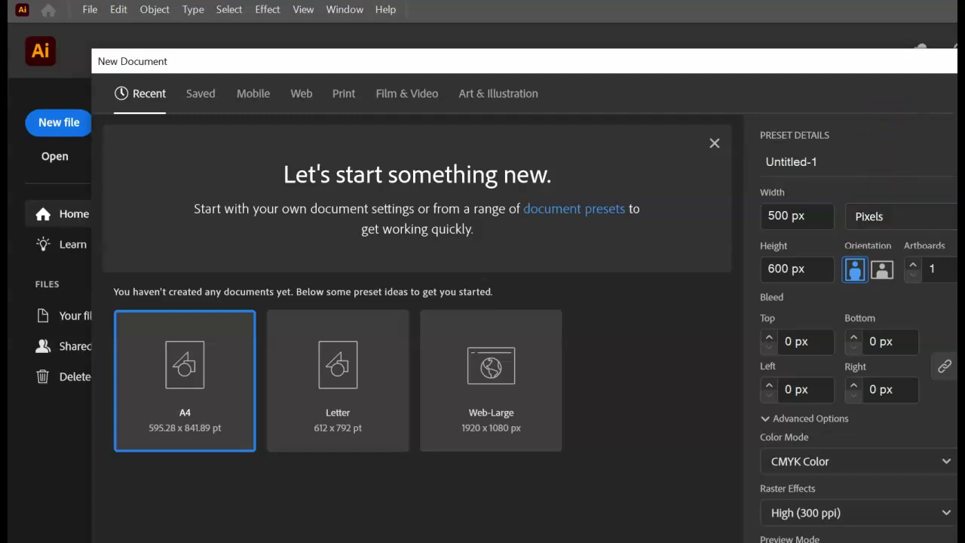
Create the 500 × 600 px document, leaving the advanced settings unchanged
scroll(858, 349, down, 1)
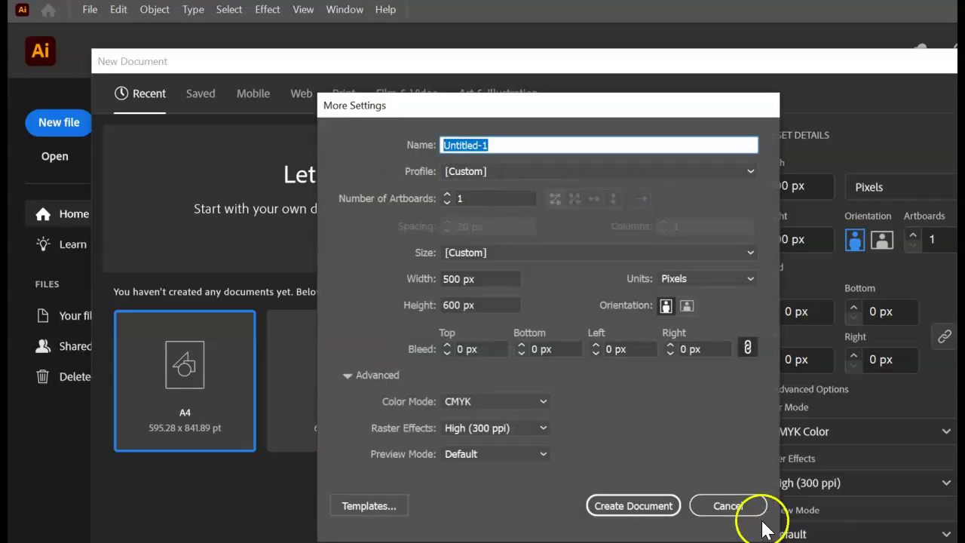
click(734, 505)
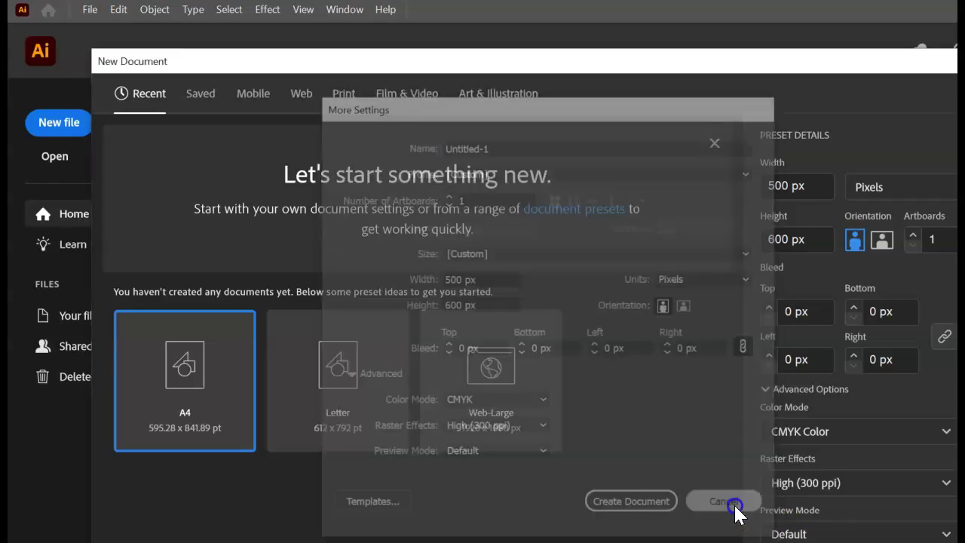
drag(761, 74, 737, 34)
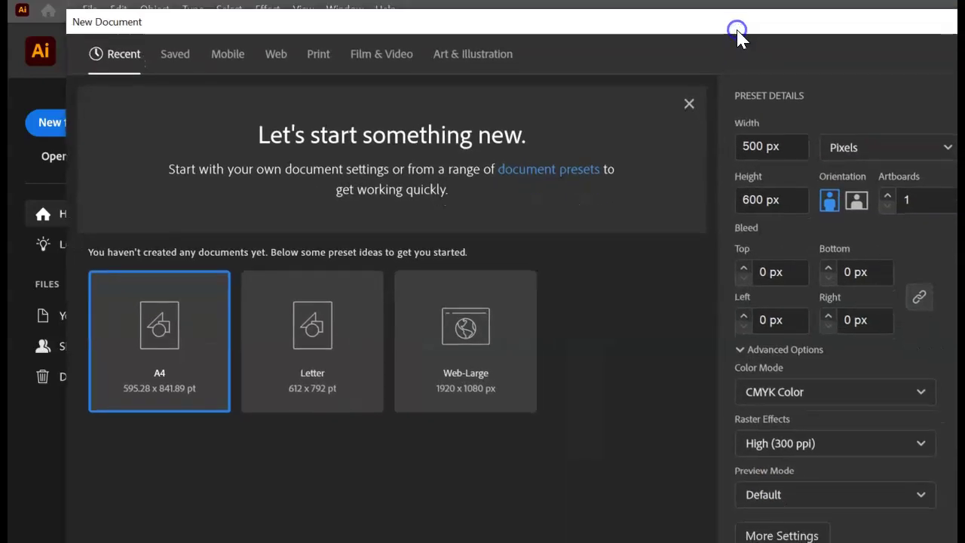
key(Escape)
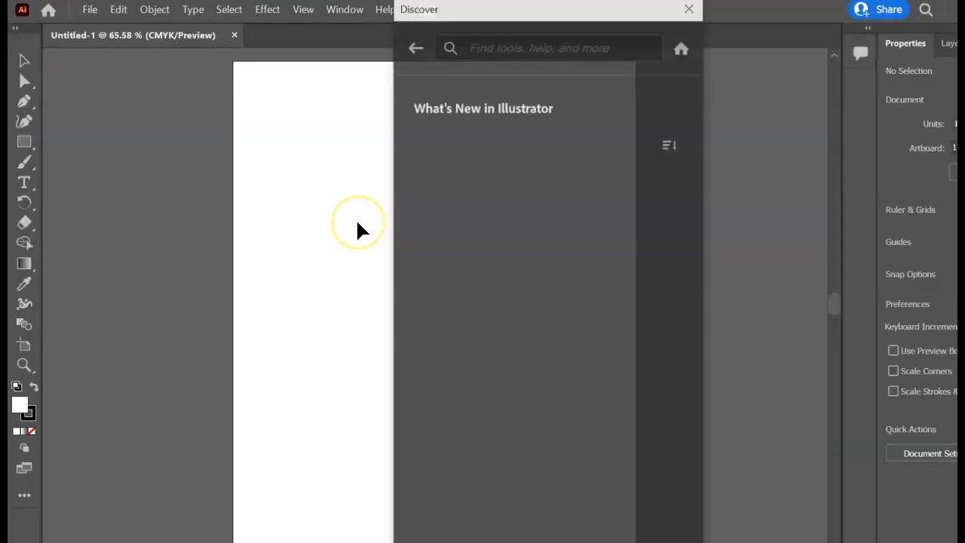
Close the Discover panel to reveal the blank Untitled-1 artboard
click(689, 8)
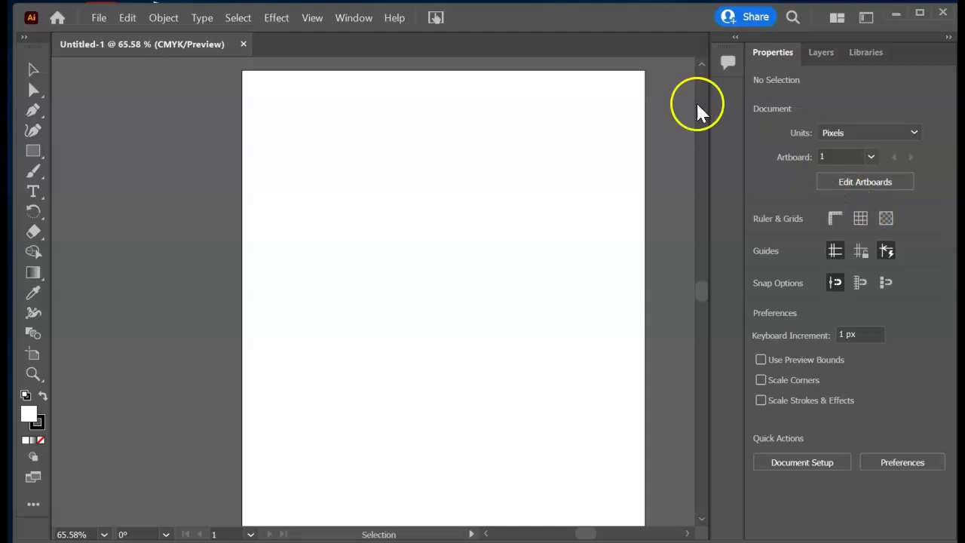
Choose Window > Workspace > Essentials Classic to get the control bar and two-column toolbar
click(352, 18)
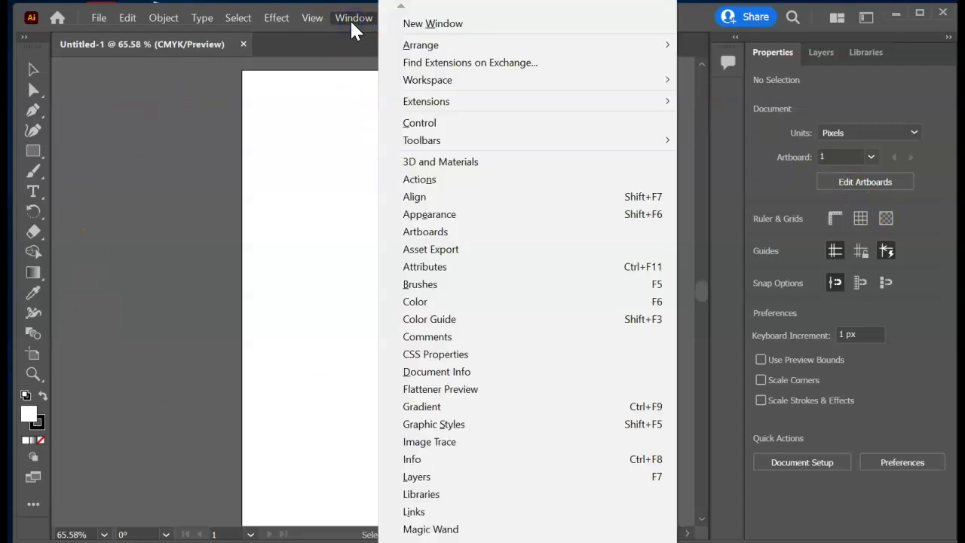
mouse_move(426, 82)
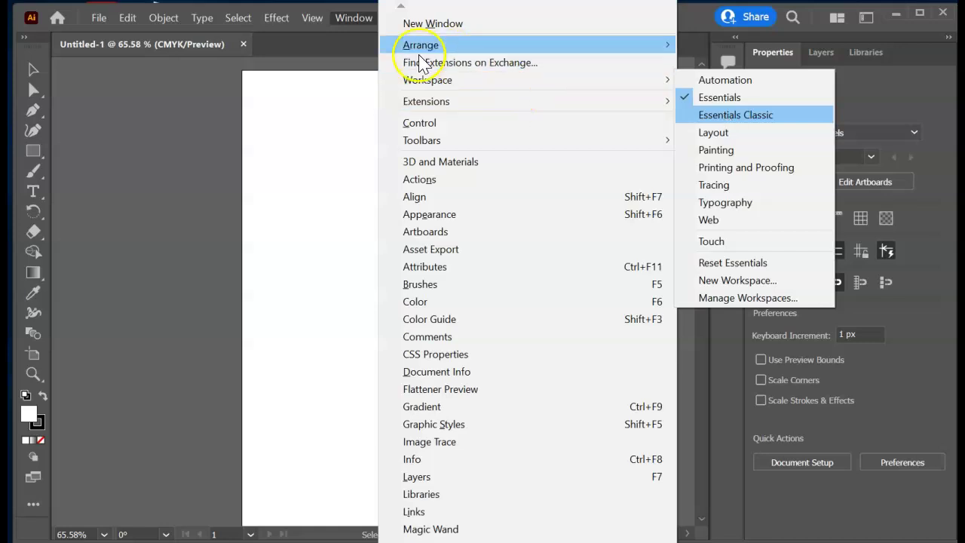
mouse_move(472, 106)
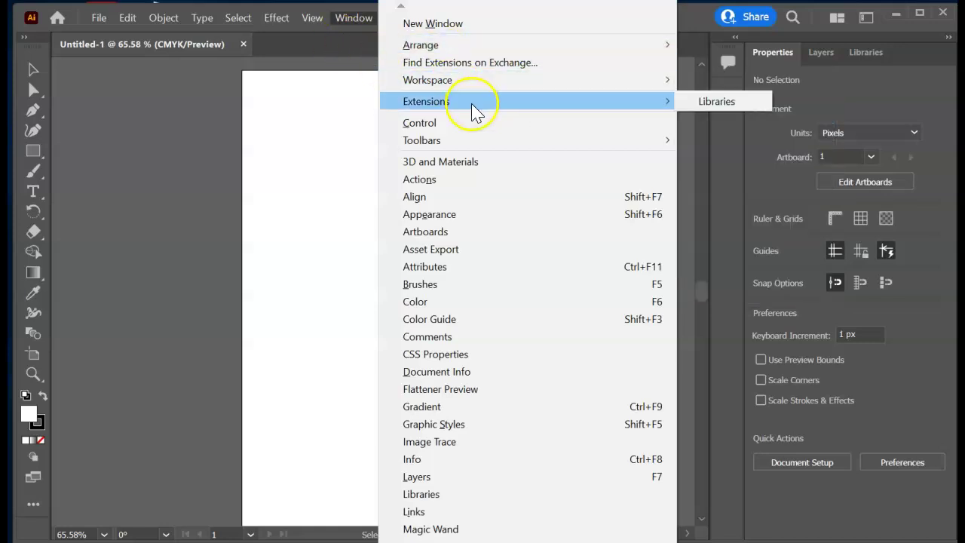
mouse_move(653, 90)
click(698, 115)
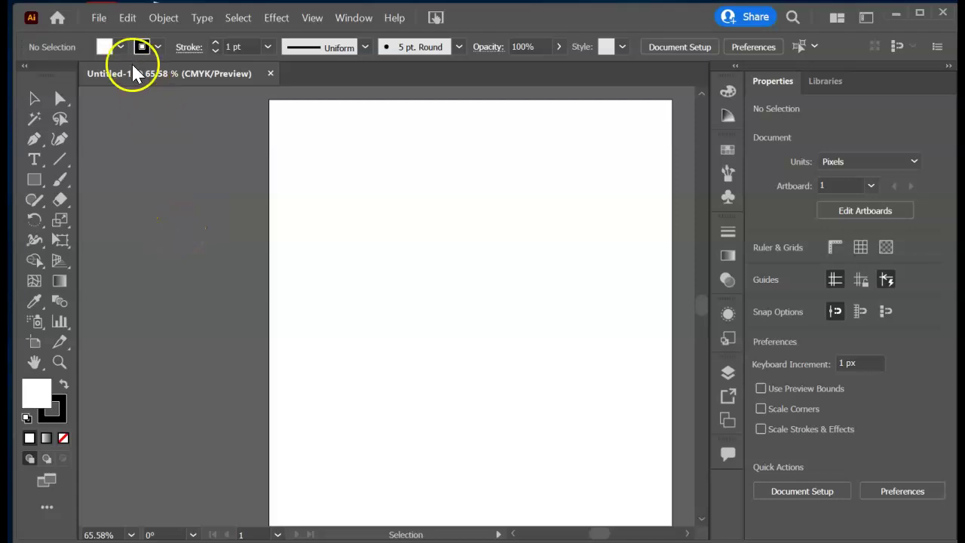
click(98, 18)
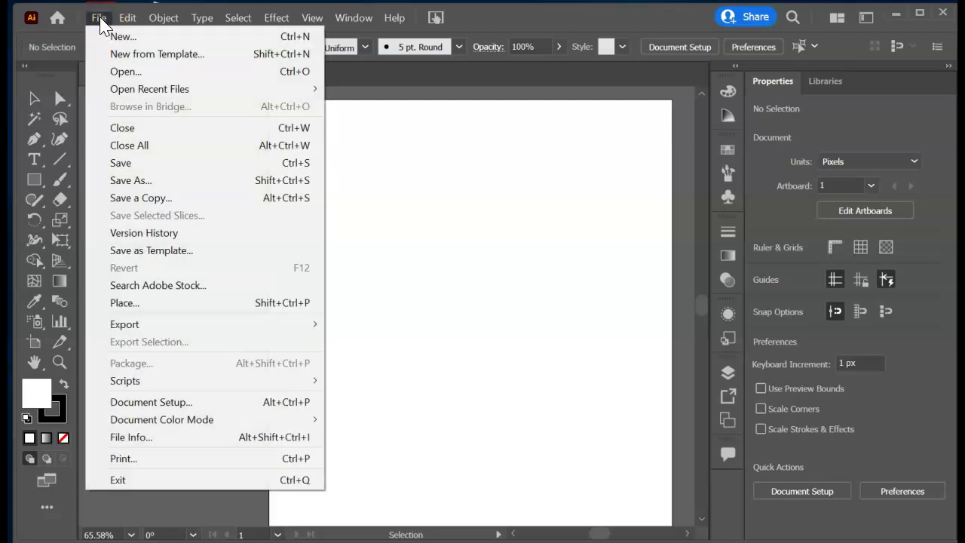
click(100, 22)
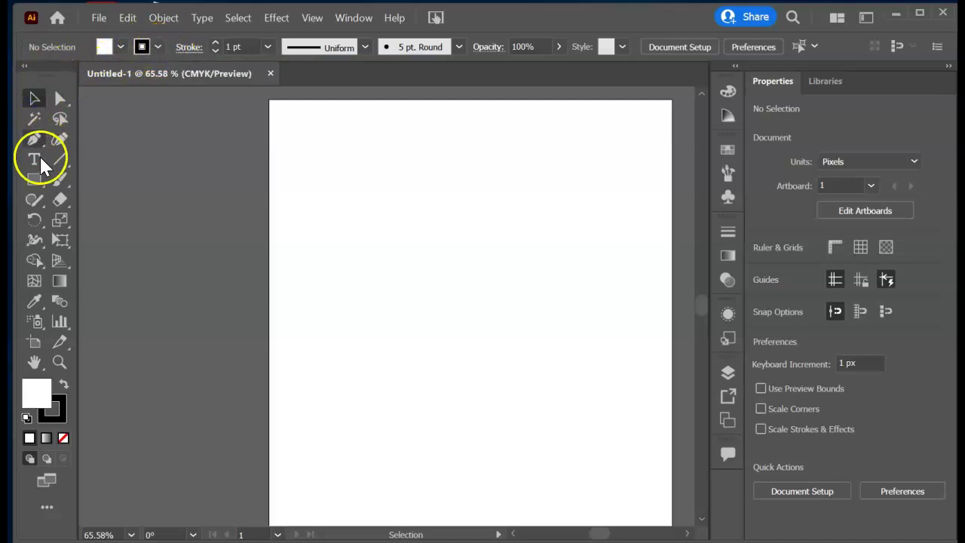
click(36, 181)
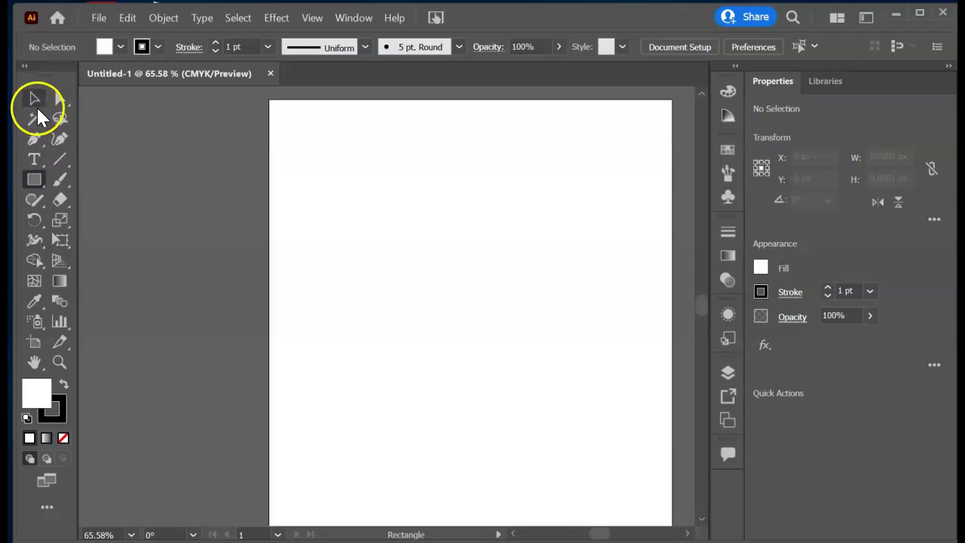
click(34, 99)
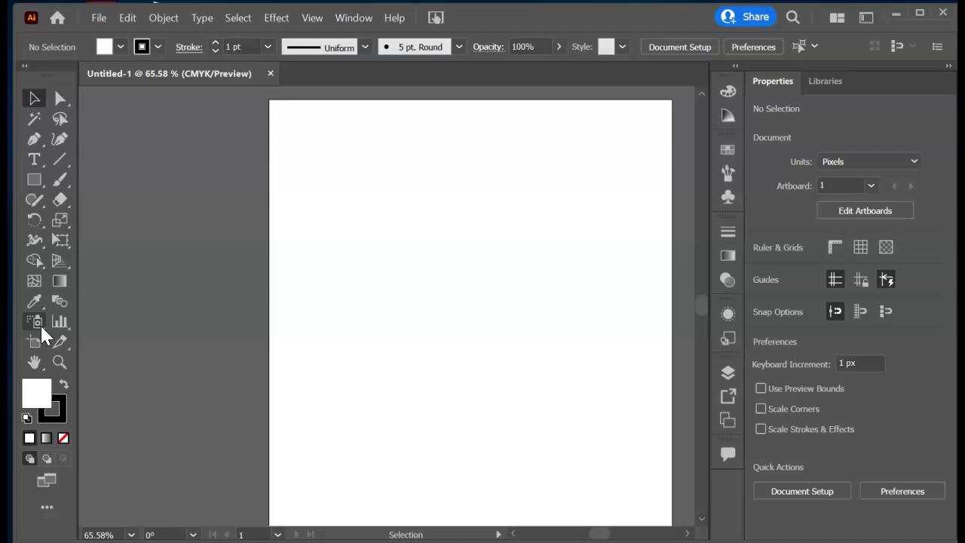
click(47, 394)
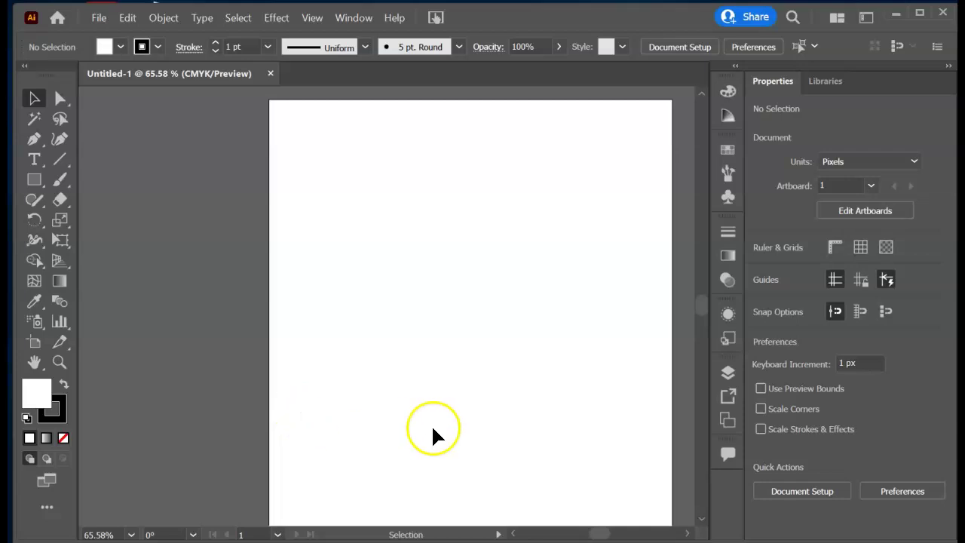
click(132, 534)
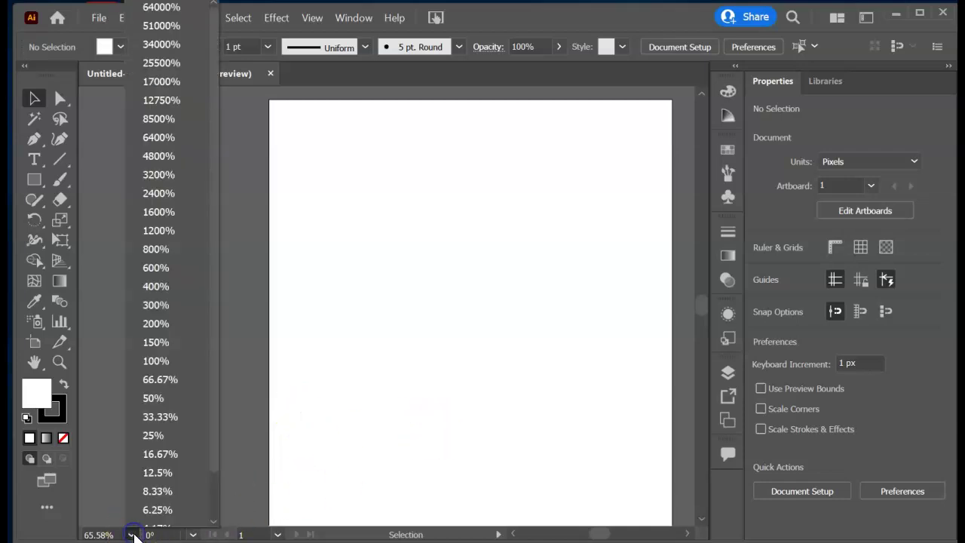
click(133, 535)
click(132, 534)
click(132, 535)
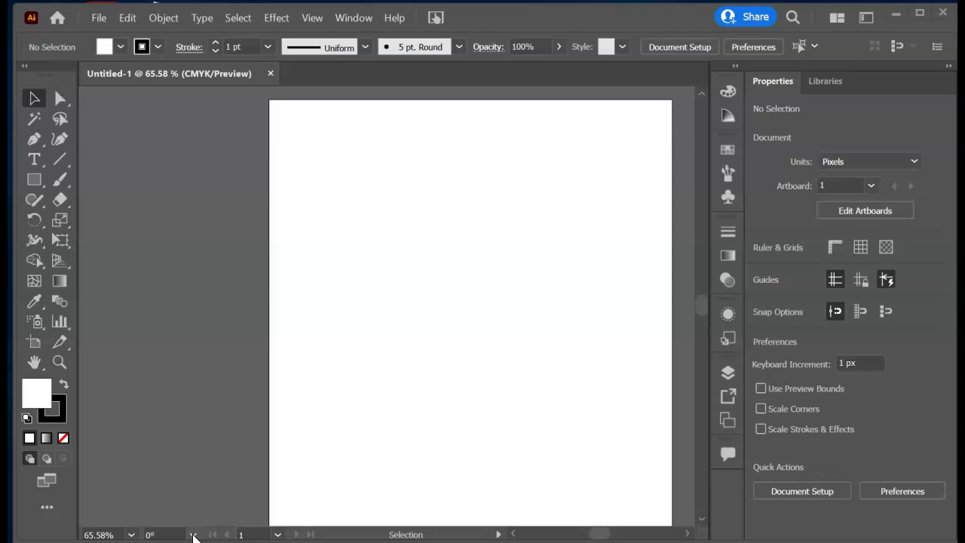
click(194, 535)
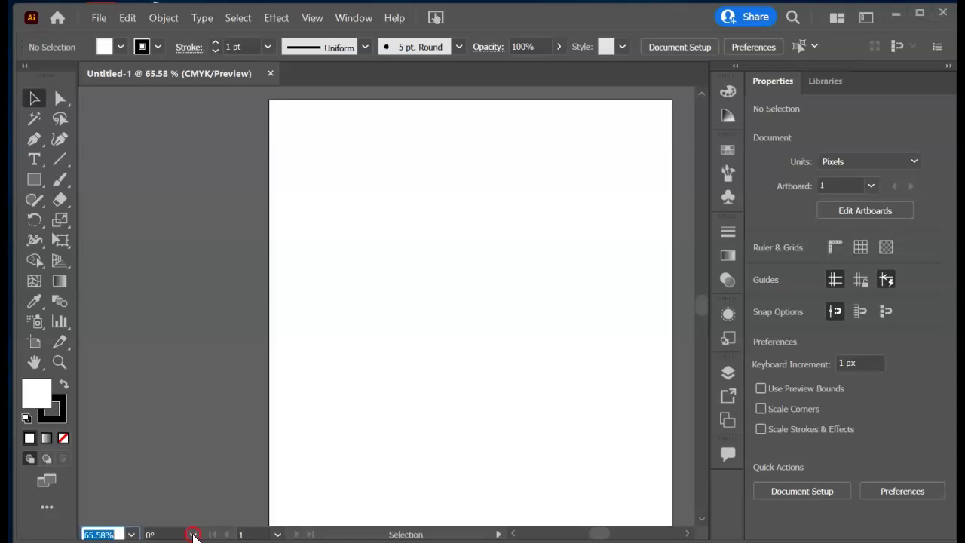
click(193, 535)
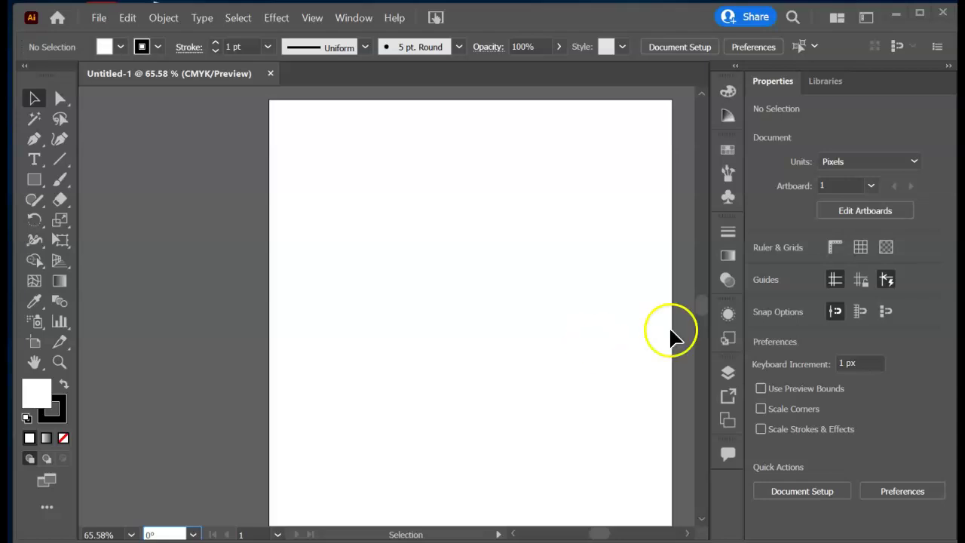
click(824, 82)
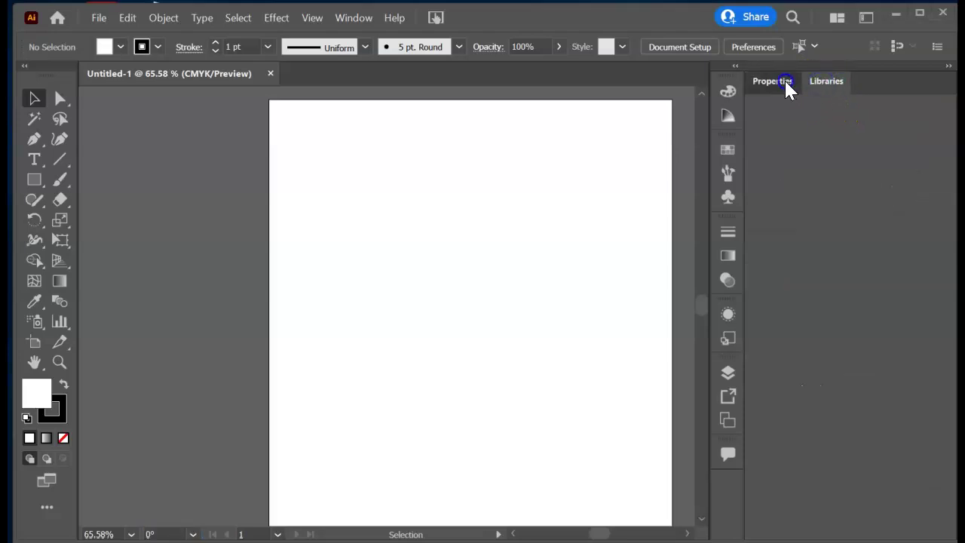
click(787, 85)
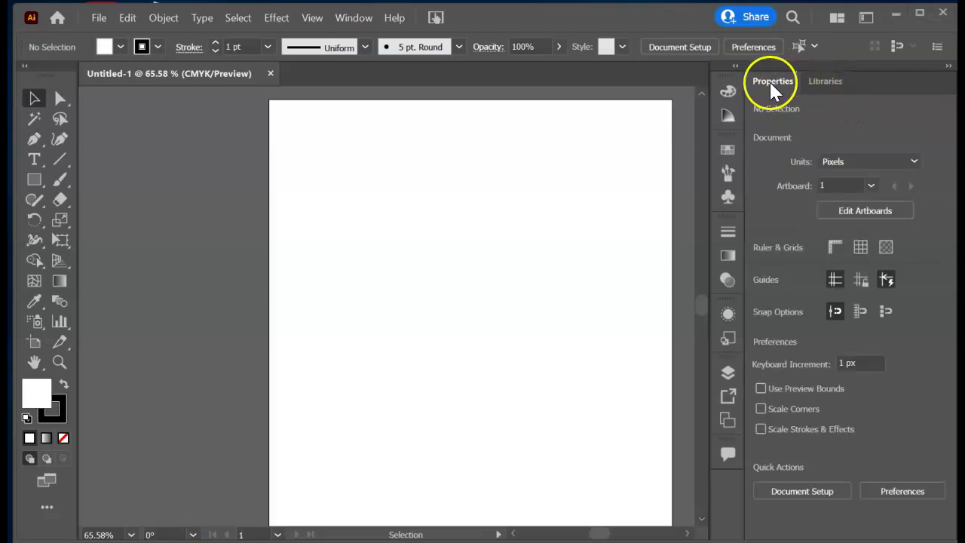
click(728, 125)
click(728, 153)
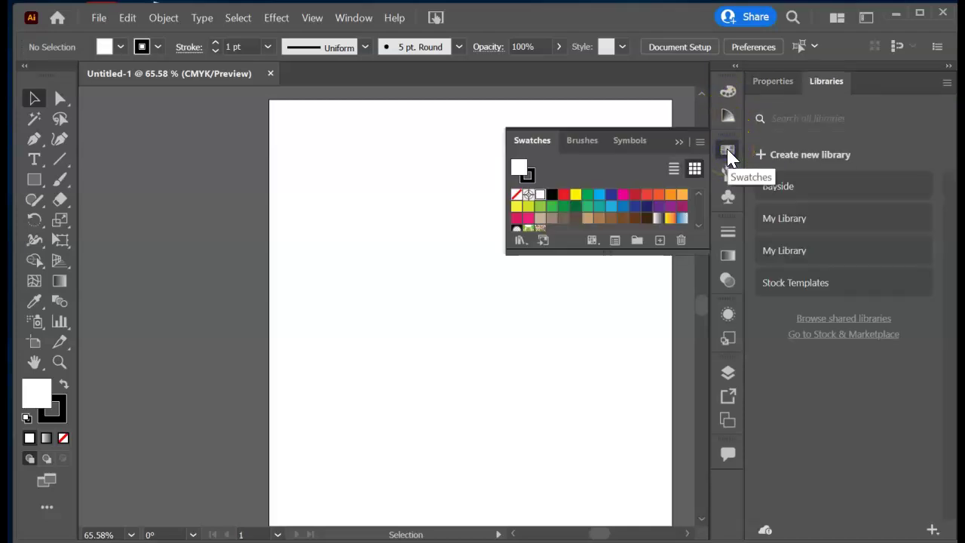
click(733, 159)
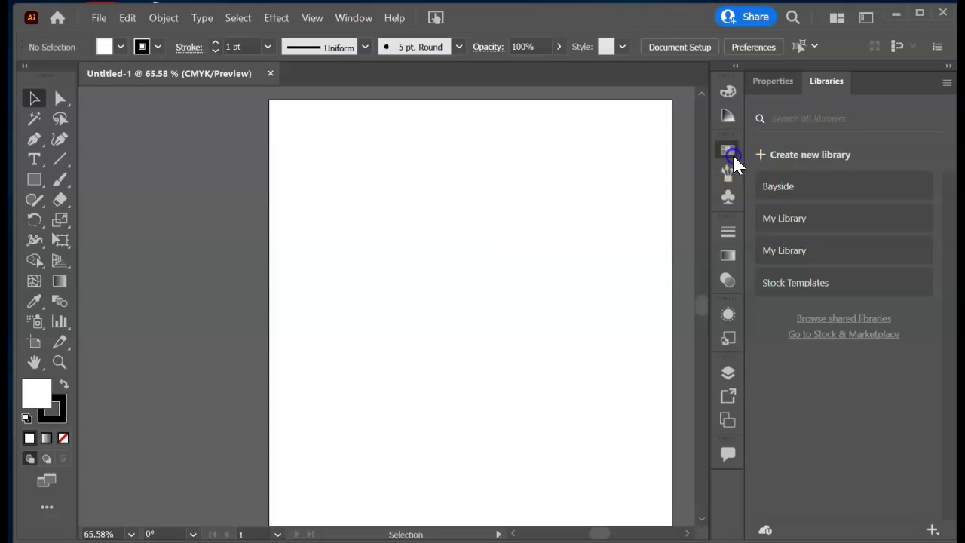
click(771, 80)
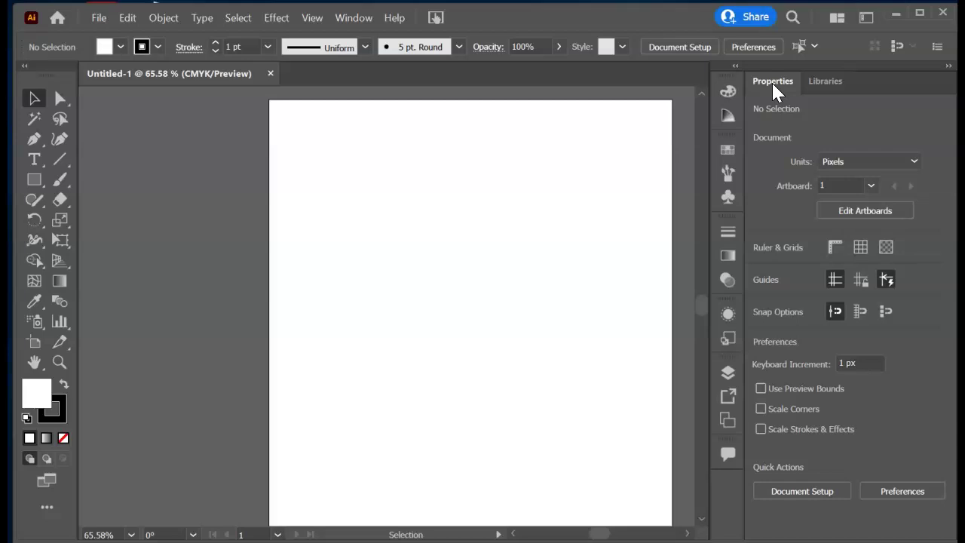
Draw a roughly 252 × 236 px rectangle and give it a dark red #932727 fill
click(35, 181)
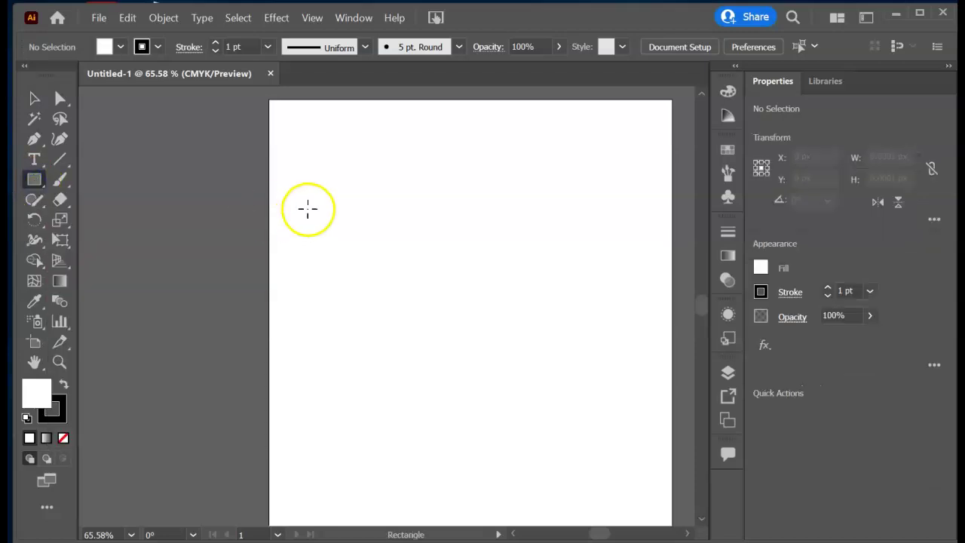
drag(376, 166, 581, 357)
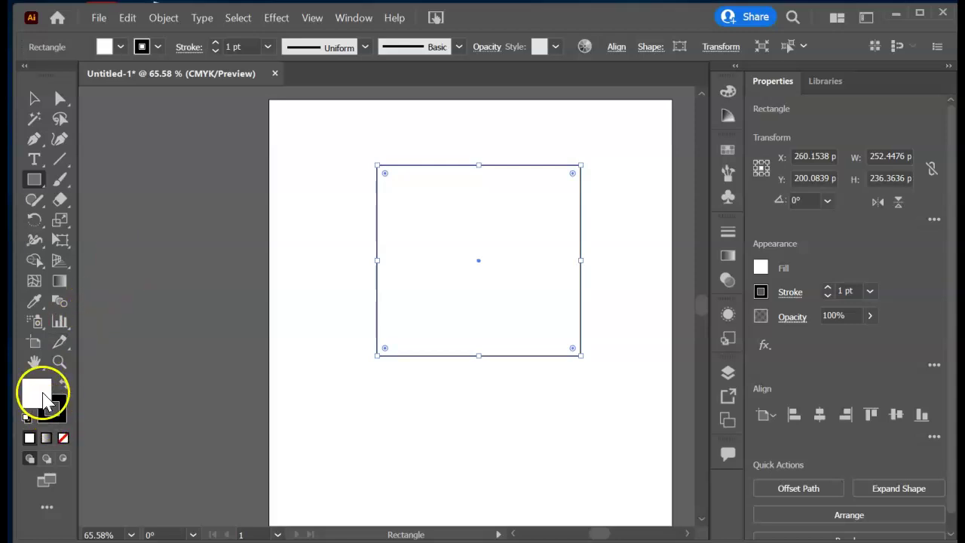
click(37, 391)
click(422, 257)
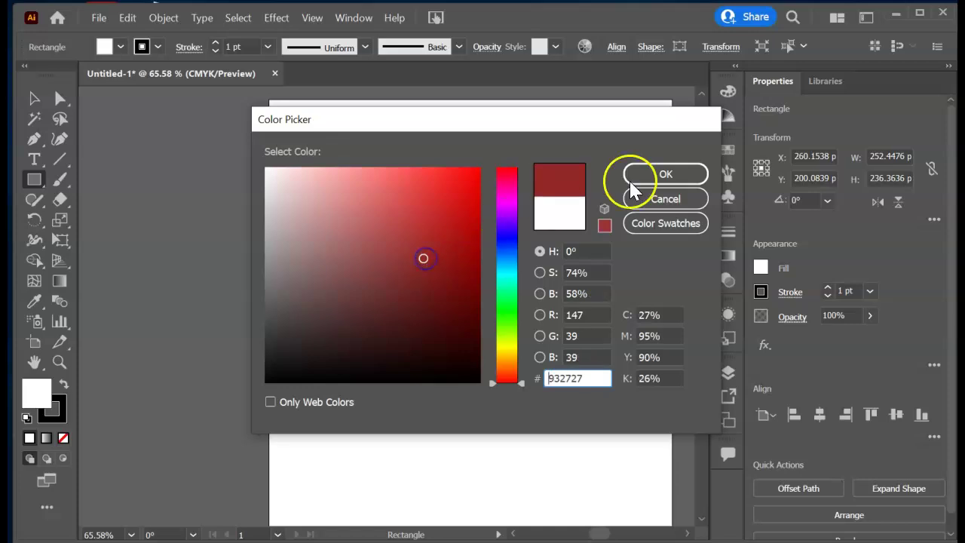
click(673, 179)
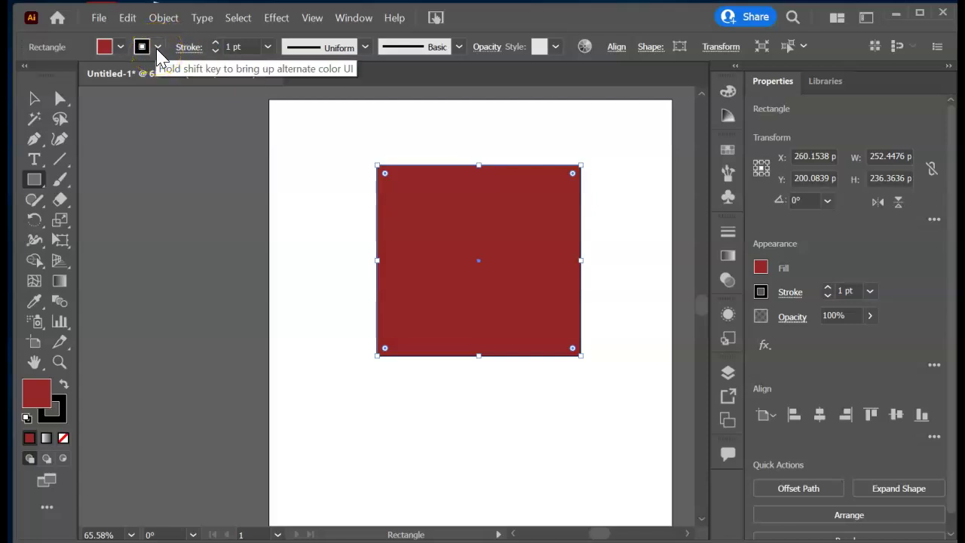
Raise the rectangle's black stroke weight to 12 pt using the Control bar
click(215, 44)
click(215, 43)
click(215, 44)
click(215, 44)
click(215, 43)
click(215, 44)
click(215, 44)
click(215, 44)
click(214, 44)
click(214, 43)
click(215, 43)
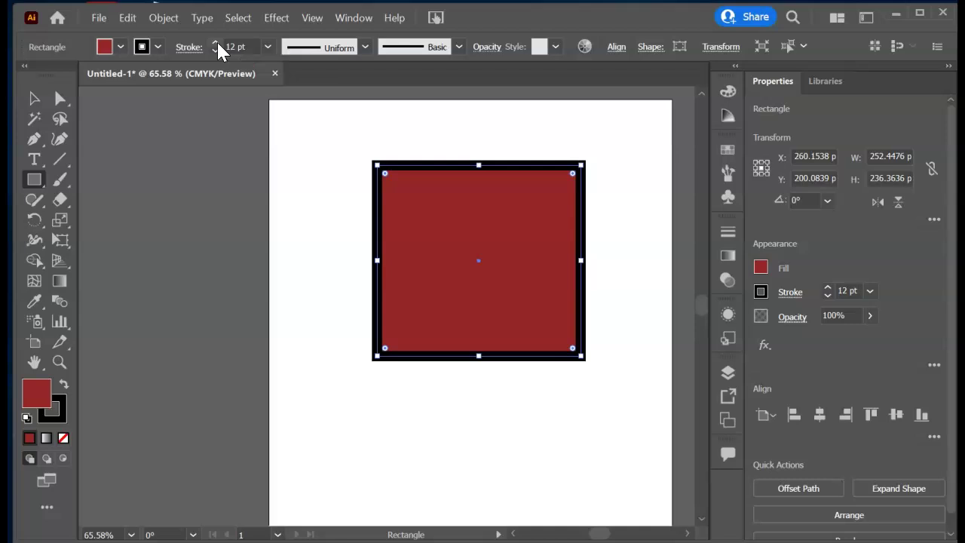
key(v)
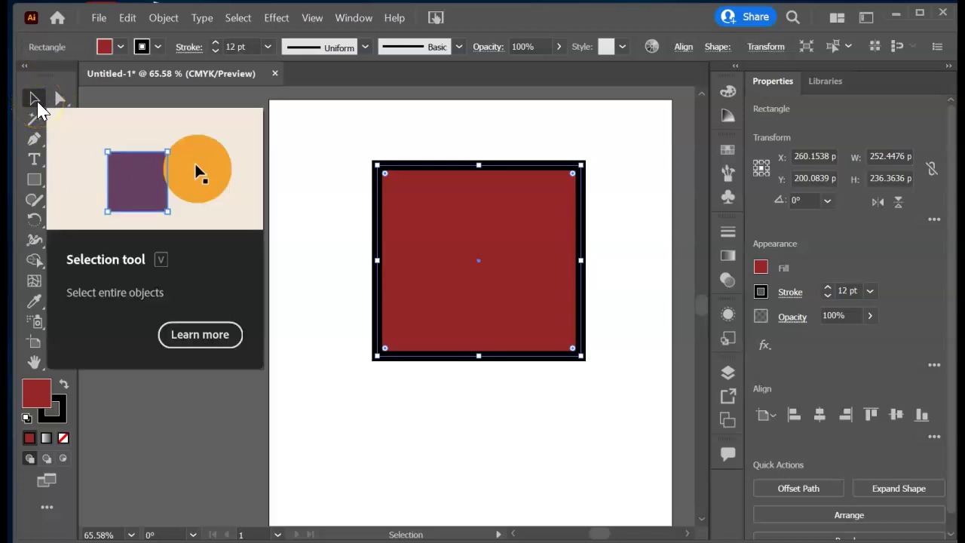
Shrink the red rectangle to about 242 × 224 px and move it toward the upper left
drag(429, 226, 420, 247)
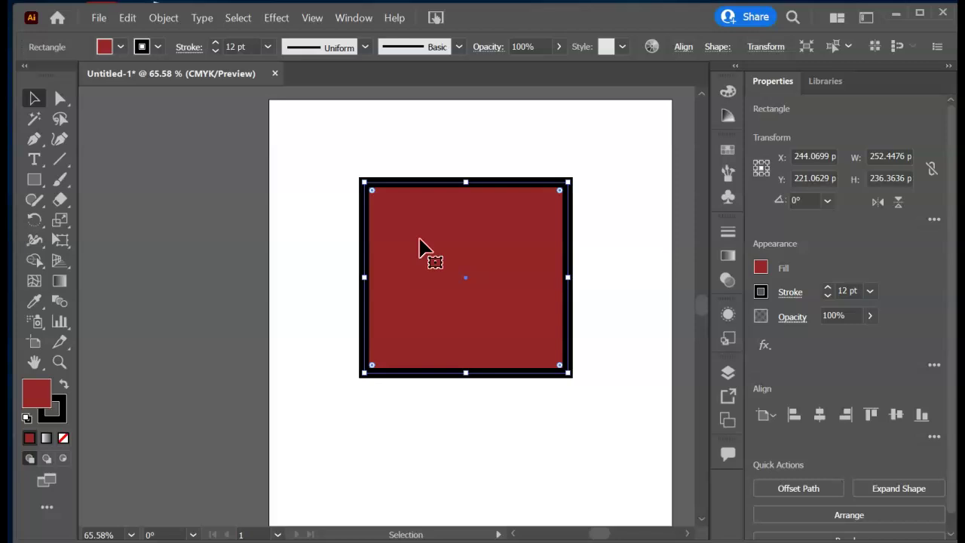
drag(590, 168, 543, 144)
click(575, 186)
drag(573, 175, 559, 191)
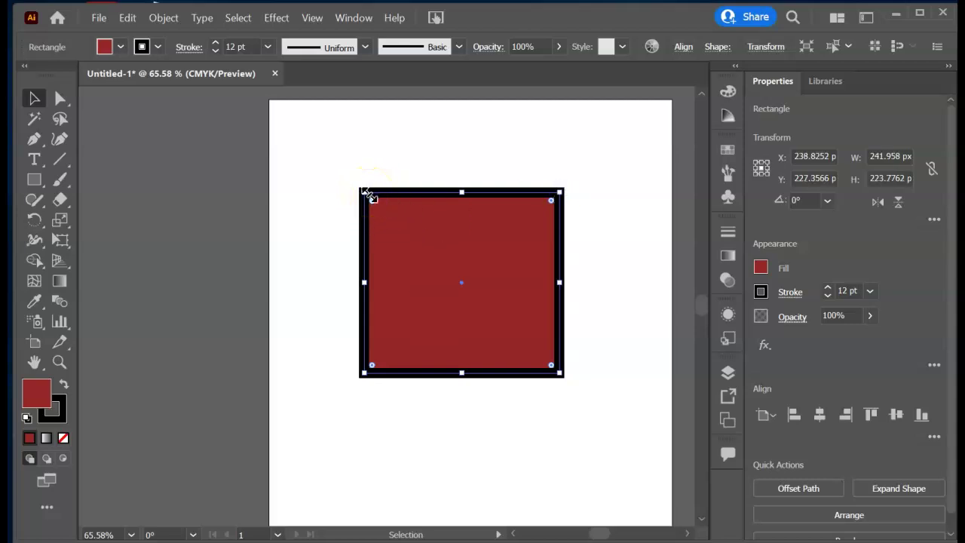
drag(433, 244, 390, 194)
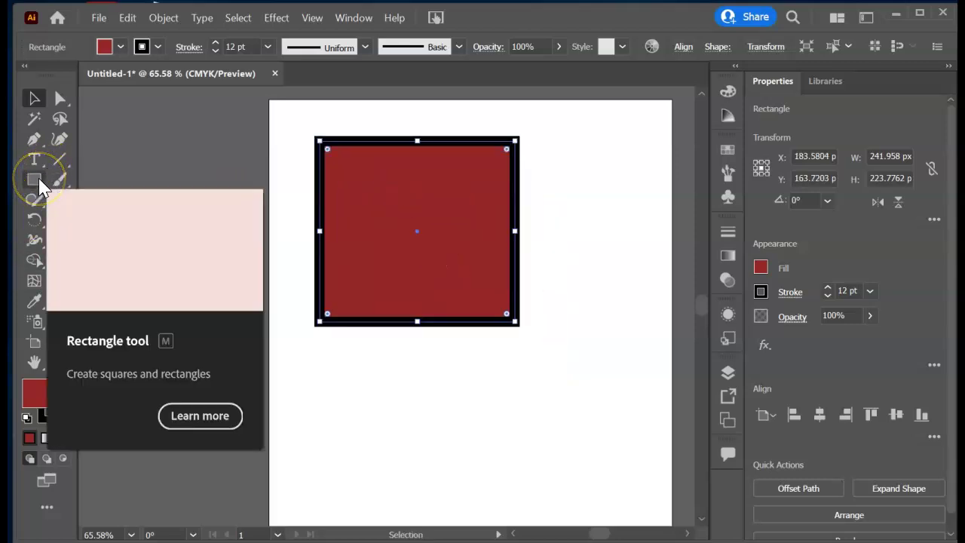
Draw a roughly 131 × 166 px ellipse below and right of the square
click(38, 180)
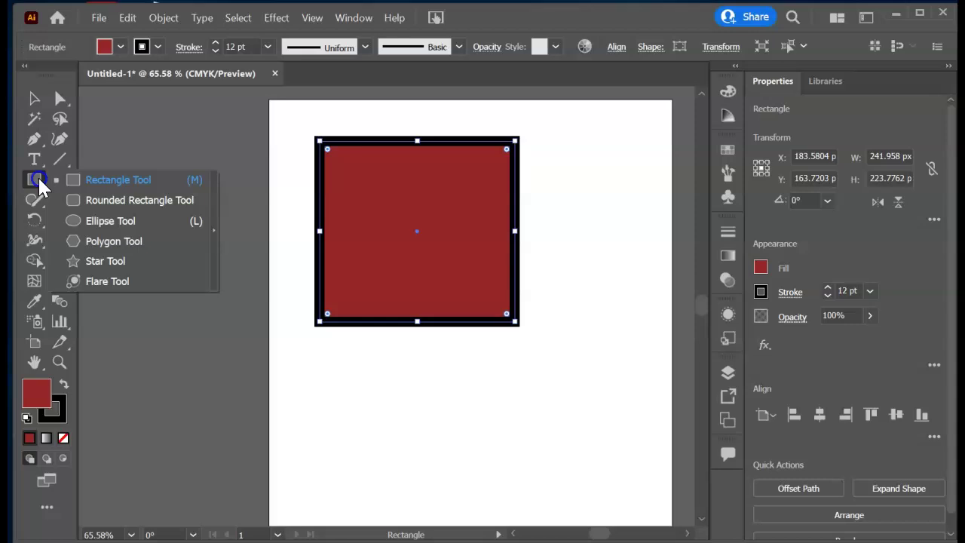
click(113, 221)
drag(495, 352, 605, 490)
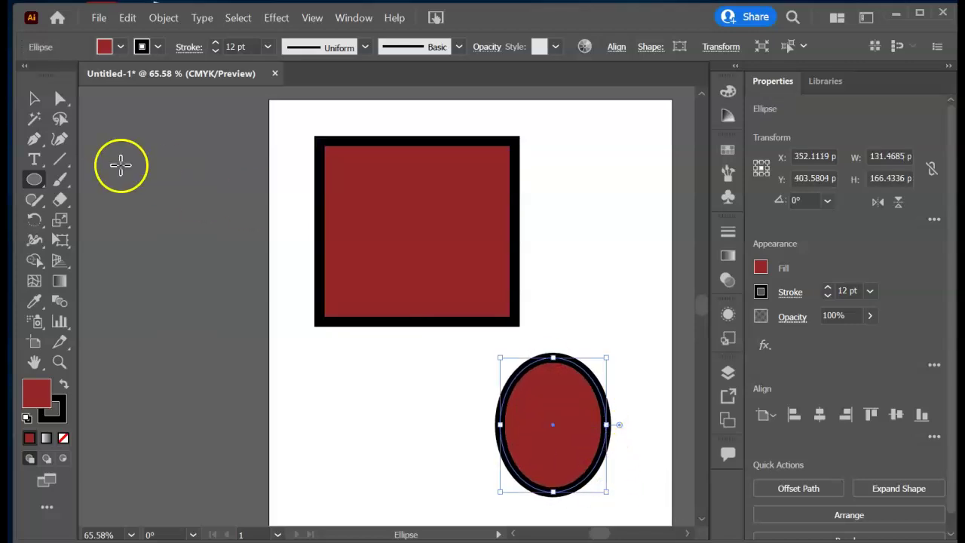
click(37, 105)
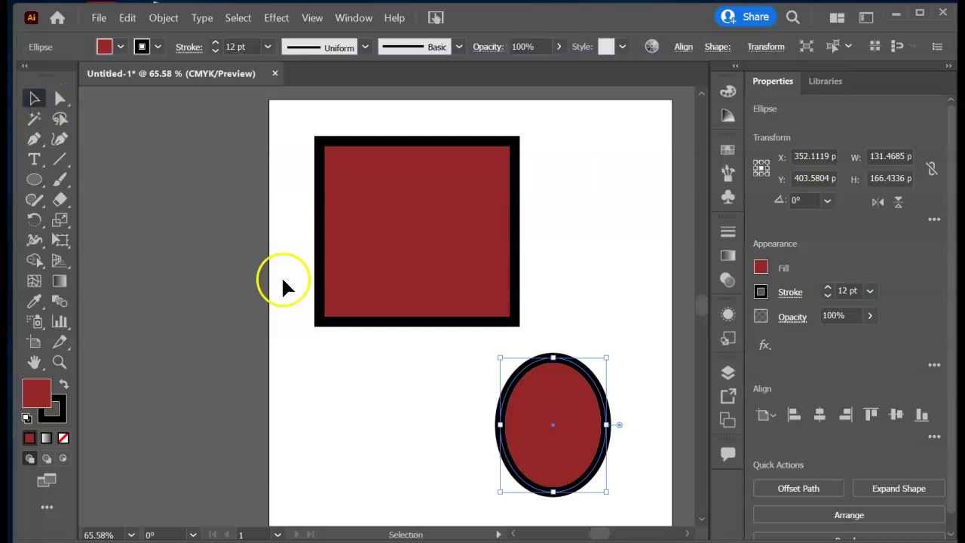
Drag the ellipse up and left until it overlaps the rectangle's right side, then deselect
drag(554, 388, 573, 300)
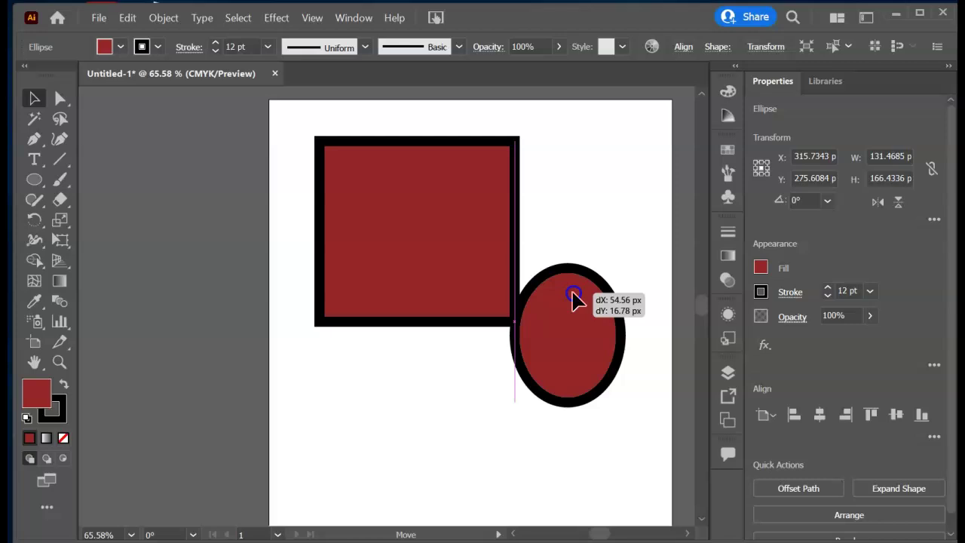
drag(572, 298, 573, 299)
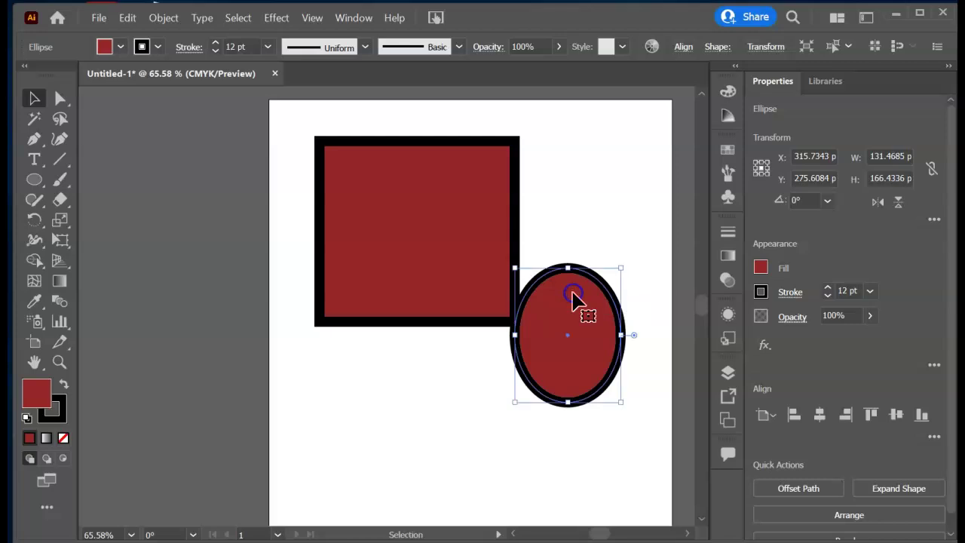
click(482, 471)
drag(582, 354, 528, 252)
click(532, 402)
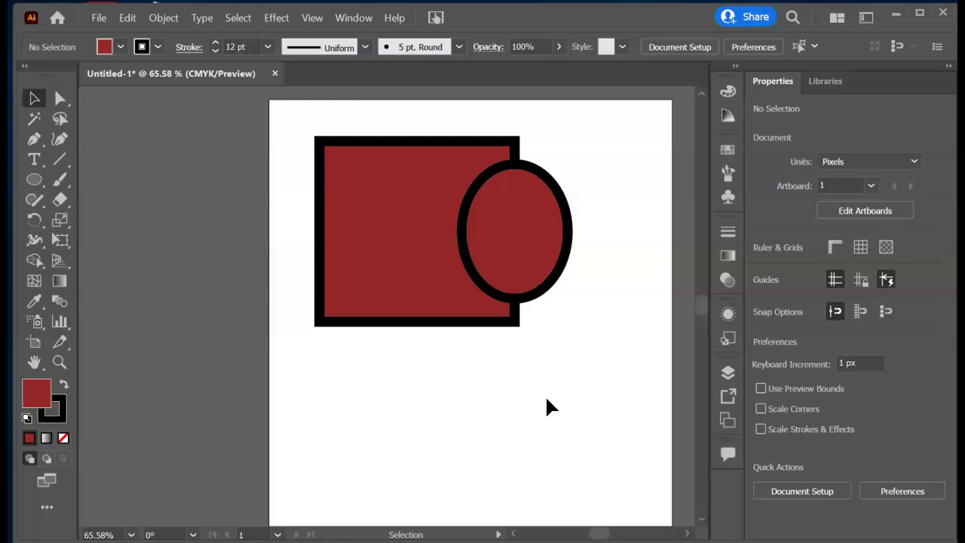
Zoom in and out to inspect the edges, then select the 131 × 166 px red ellipse
key(ctrl+plus)
key(ctrl+plus)
key(ctrl+plus)
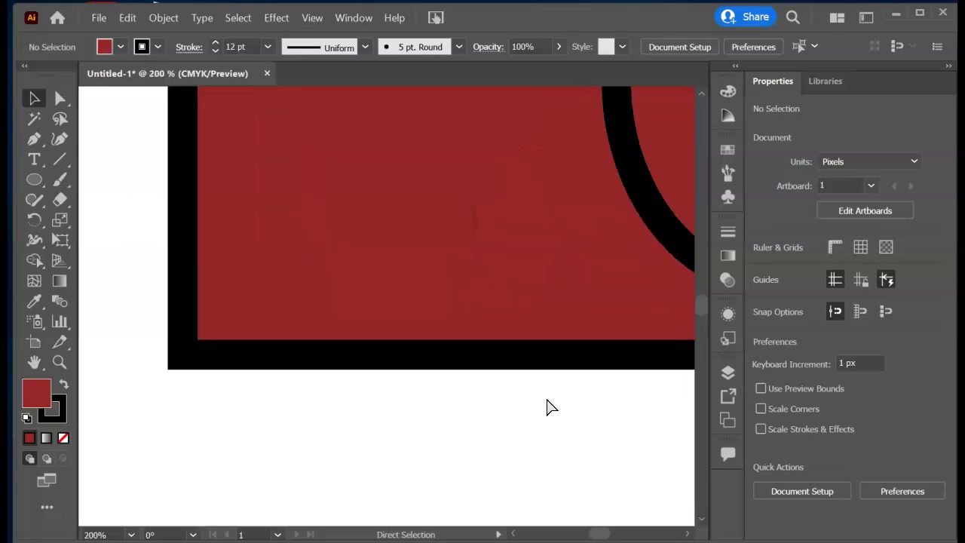
key(ctrl+minus)
key(ctrl+minus)
key(ctrl+minus)
key(ctrl+minus)
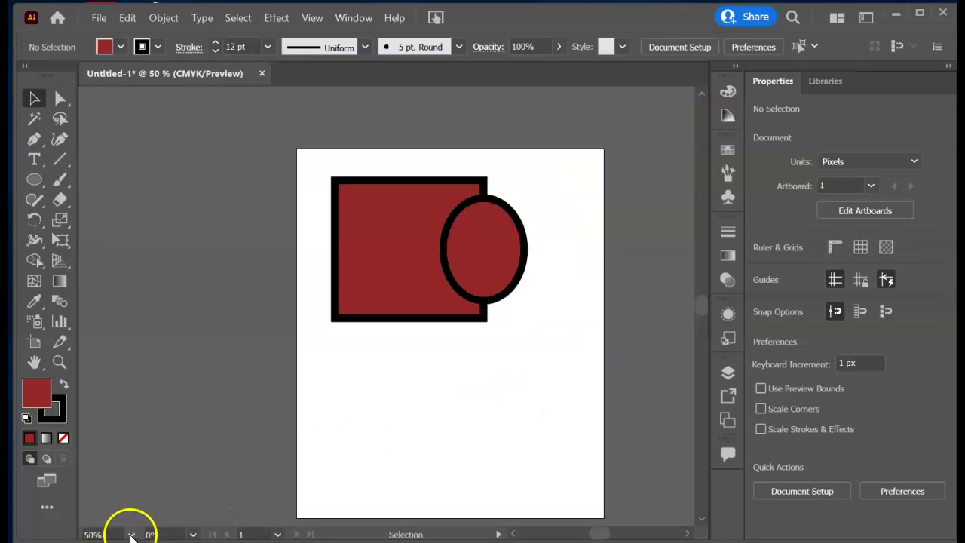
key(ctrl+plus)
key(ctrl+plus)
key(ctrl+plus)
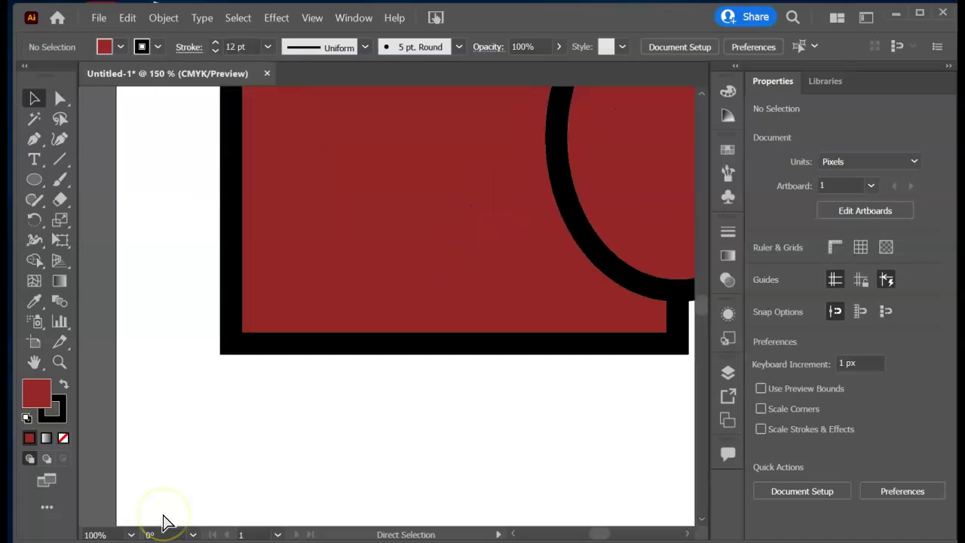
key(ctrl+minus)
key(ctrl+minus)
key(ctrl+minus)
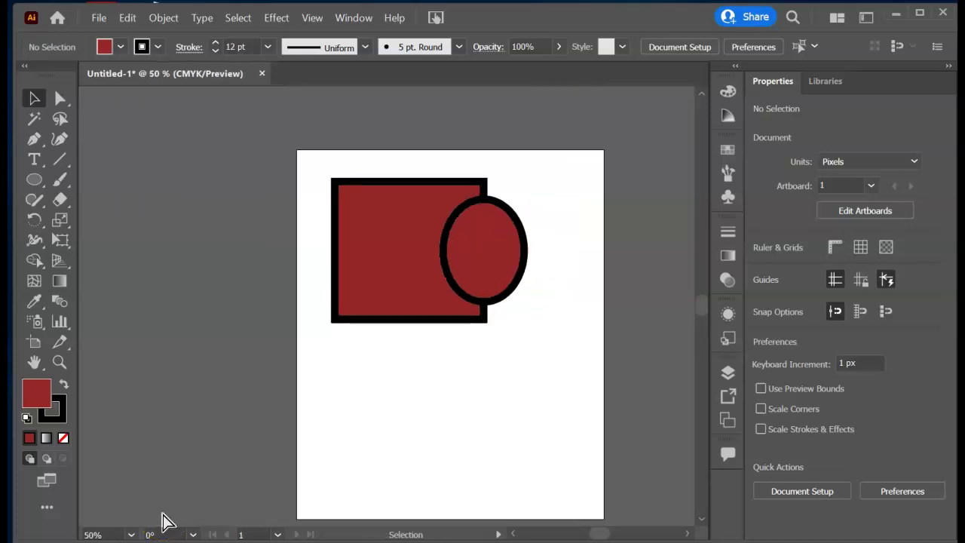
click(500, 270)
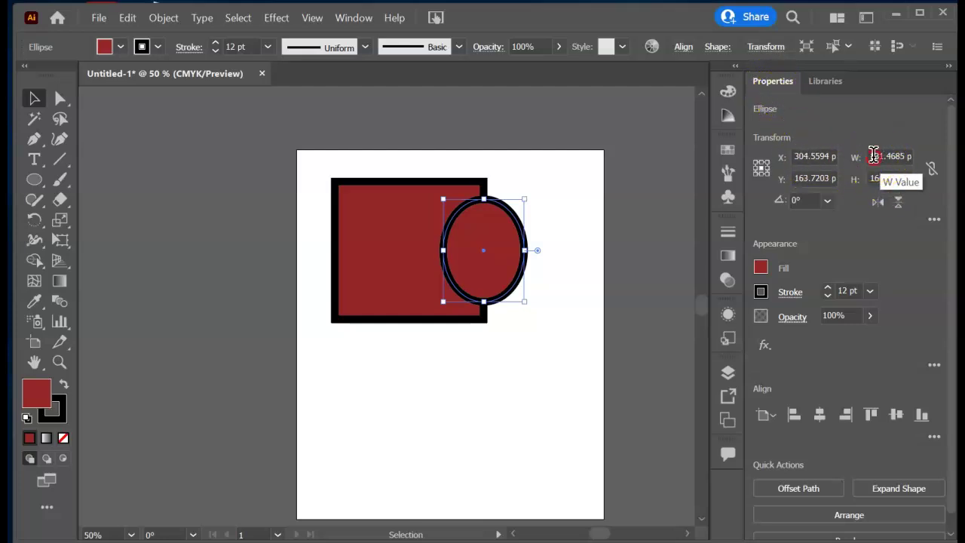
Set the ellipse's width and height to 100 px in the Transform panel
click(904, 156)
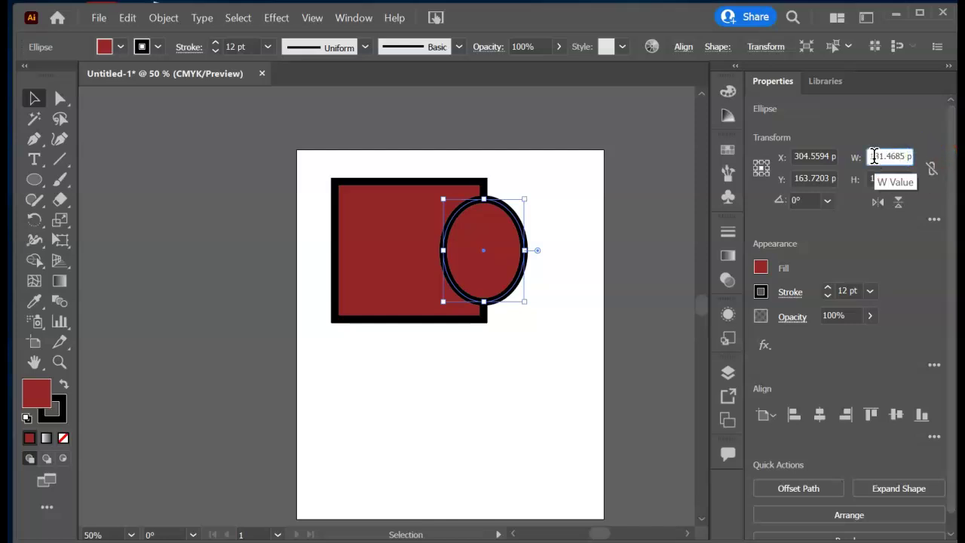
double_click(874, 156)
text(10)
key(Tab)
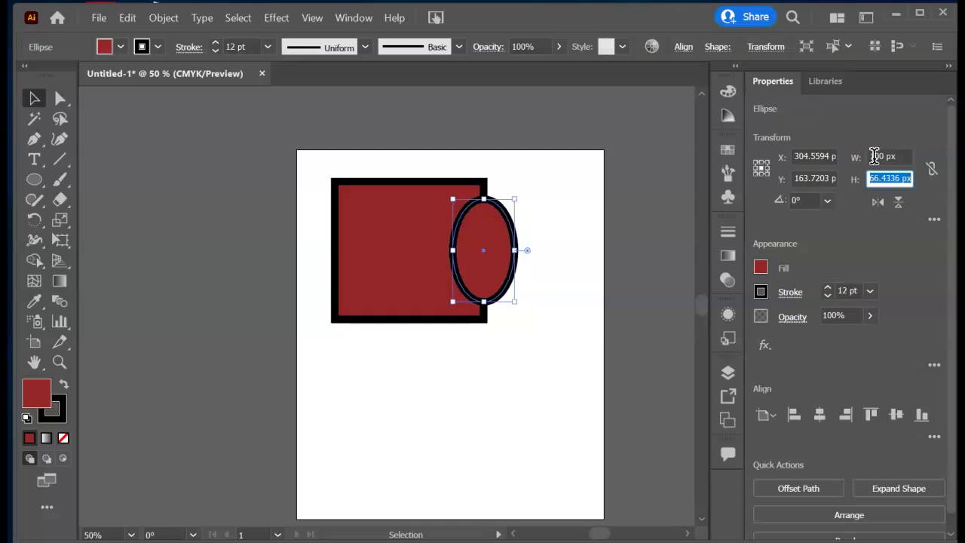
text(100)
key(Tab)
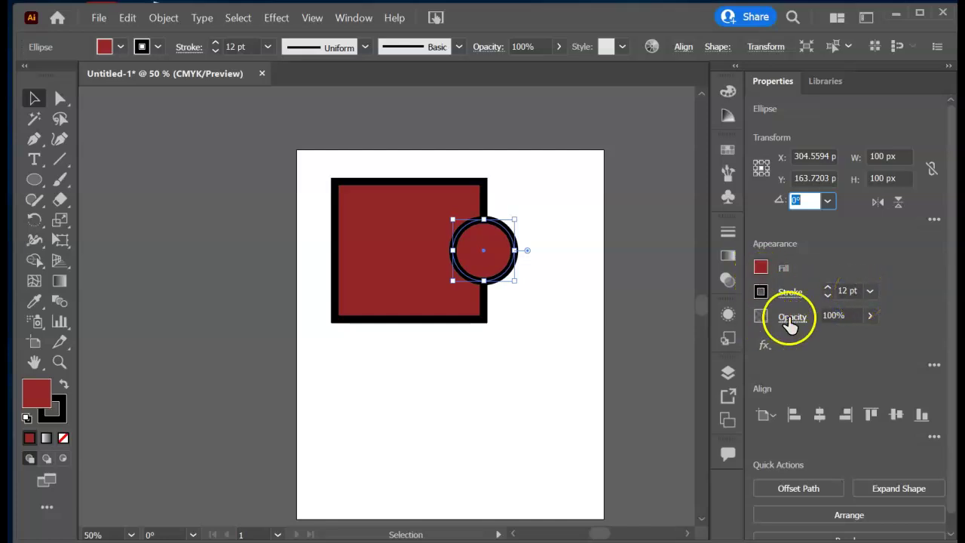
Set the circle's opacity to 100%, move it onto the square's lower-right corner, then select both shapes
click(872, 316)
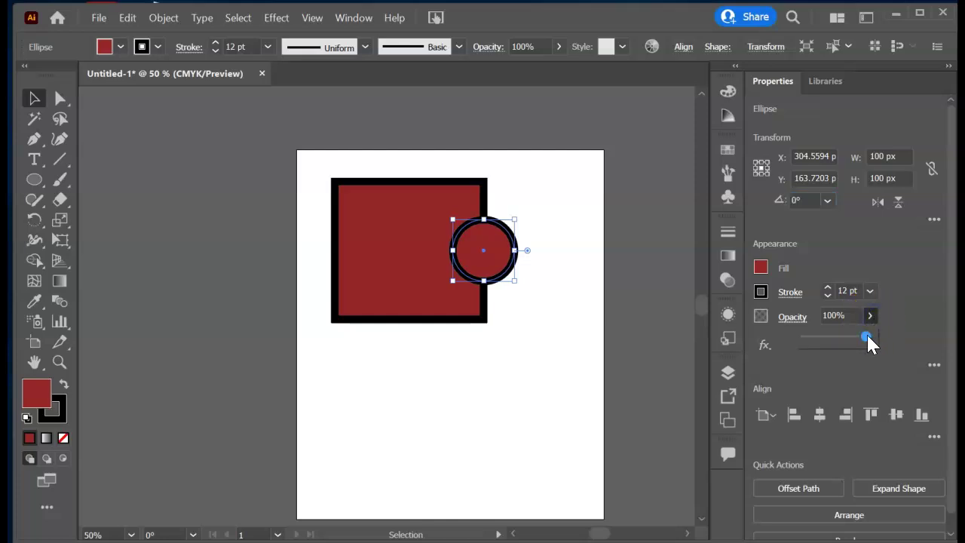
drag(845, 340, 899, 323)
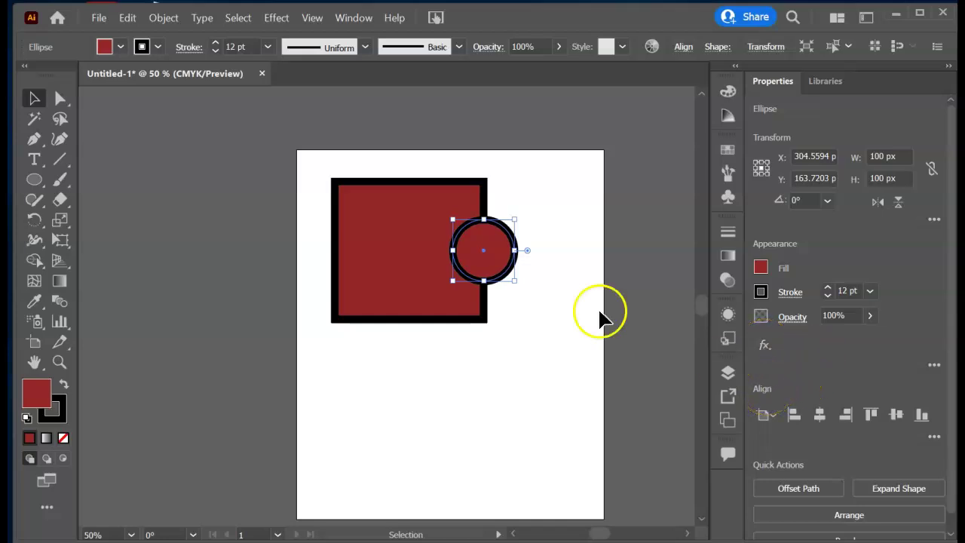
drag(499, 263, 502, 310)
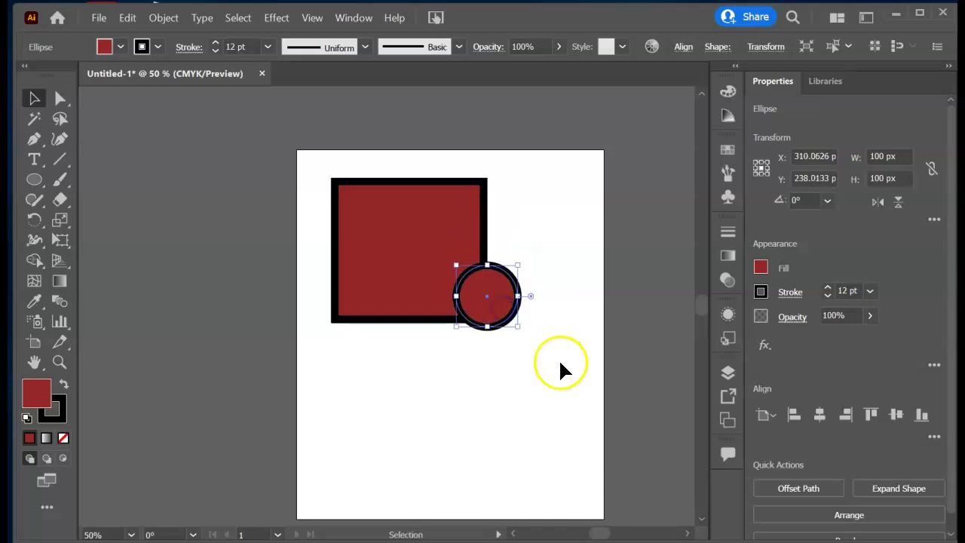
click(551, 386)
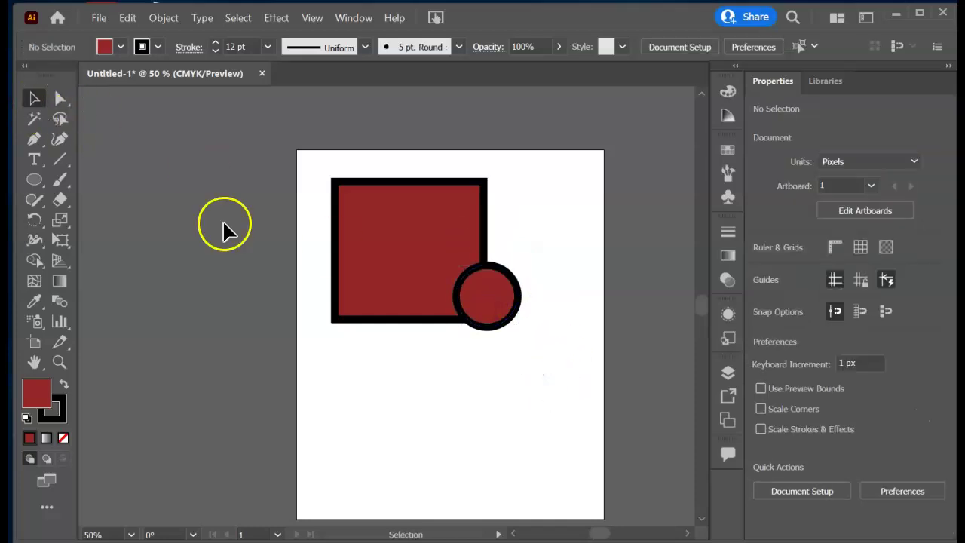
drag(549, 367, 306, 169)
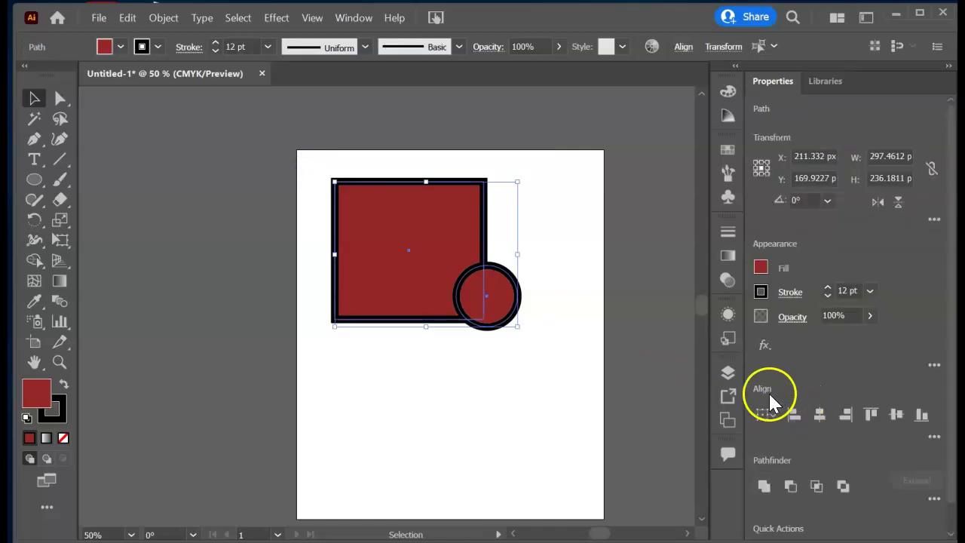
Horizontally and vertically center-align the circle on the square, then select the circle alone
click(819, 416)
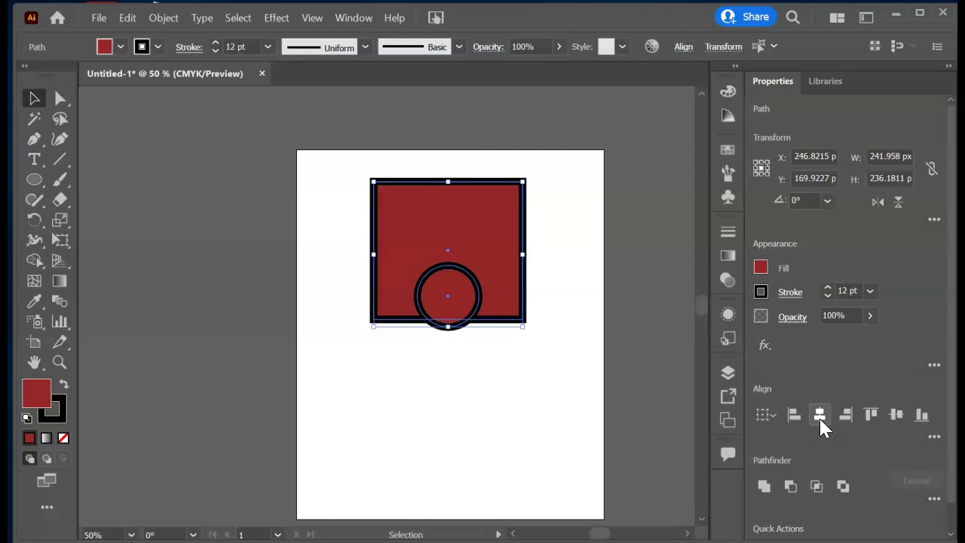
click(894, 415)
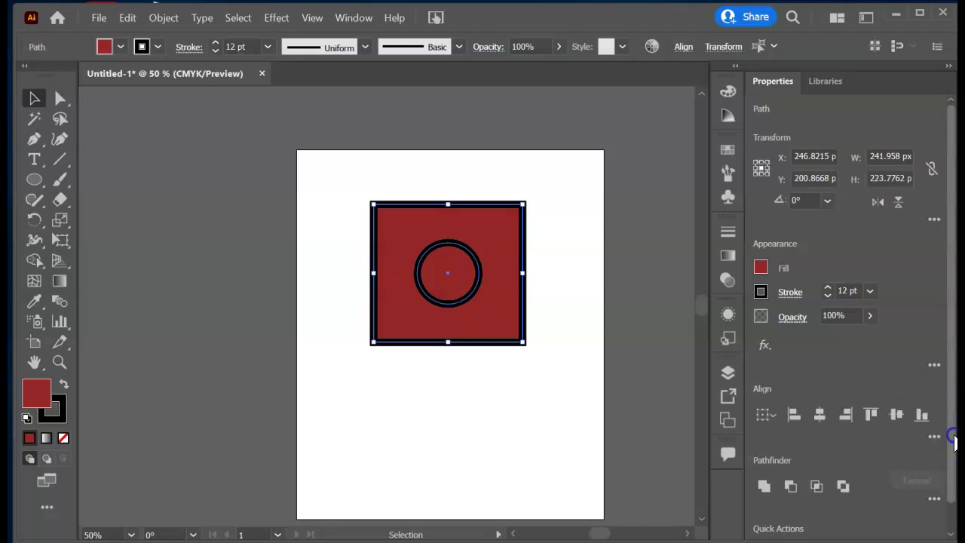
scroll(954, 486, down, 2)
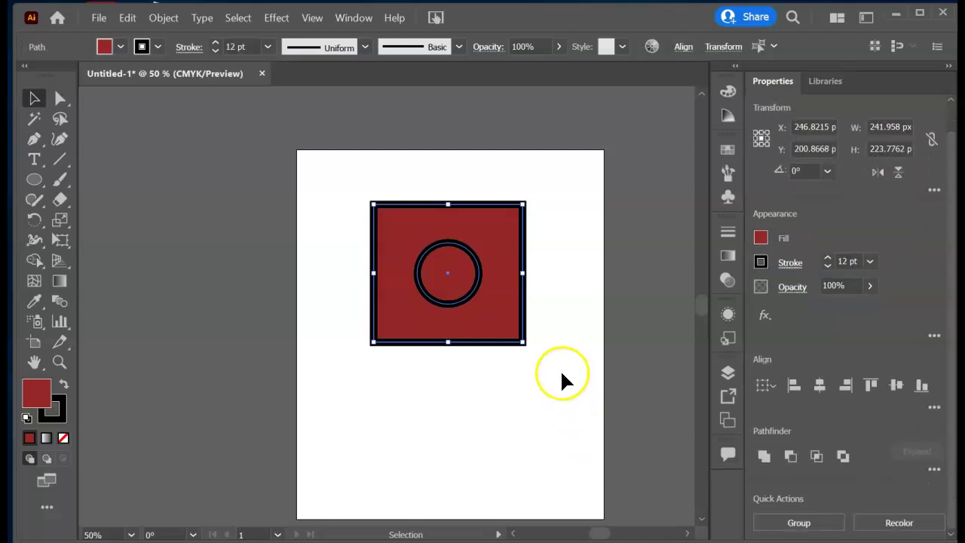
click(561, 378)
click(452, 281)
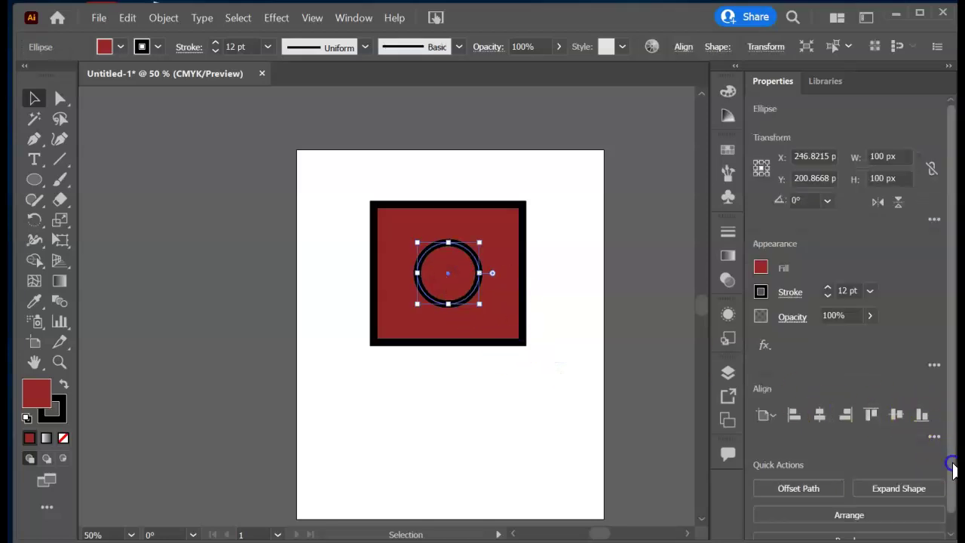
scroll(948, 461, down, 1)
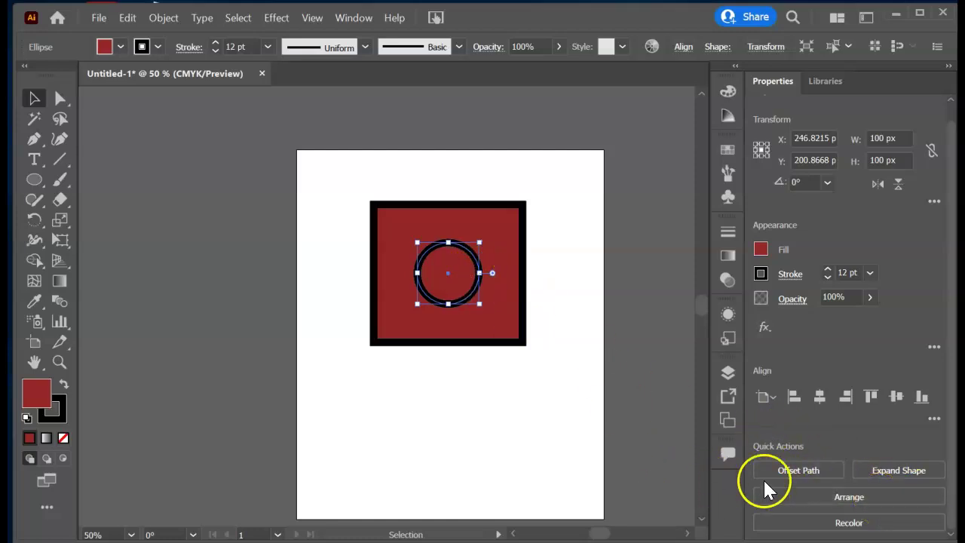
Select the dark red square and the 100 px circle together and Group them
click(567, 390)
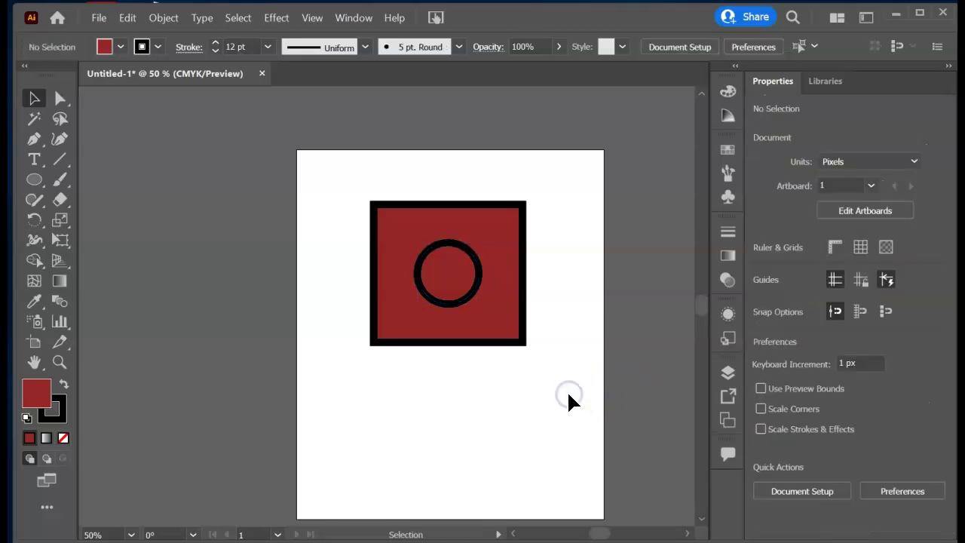
drag(359, 144, 359, 151)
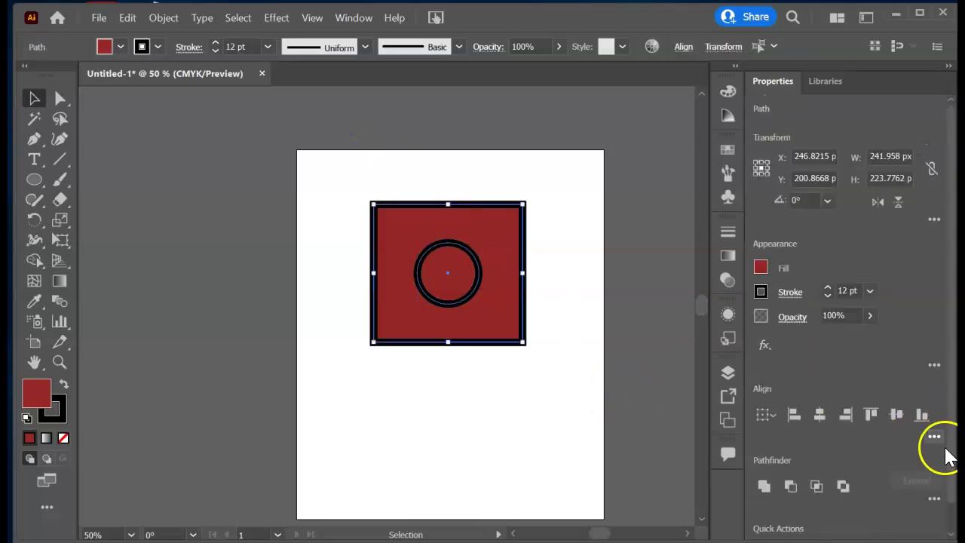
drag(951, 480, 953, 513)
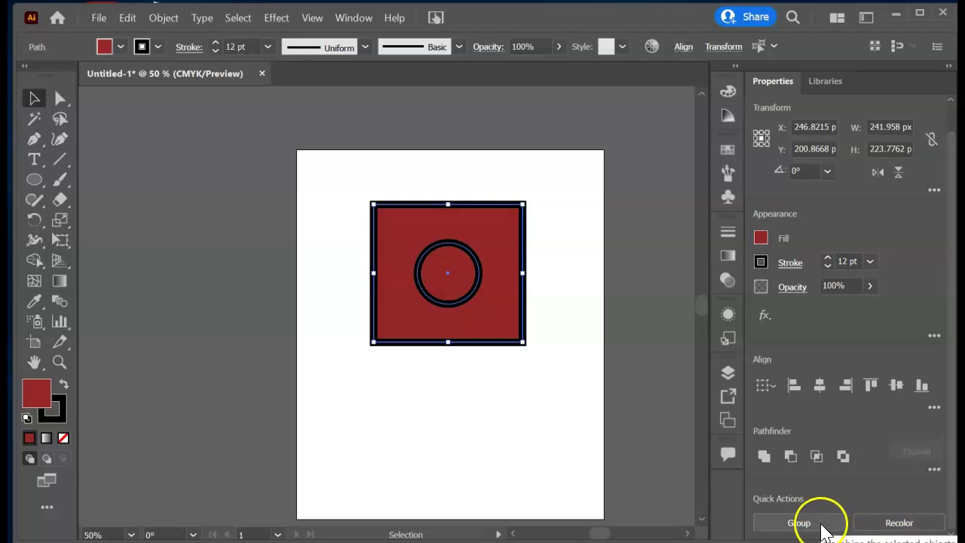
click(545, 389)
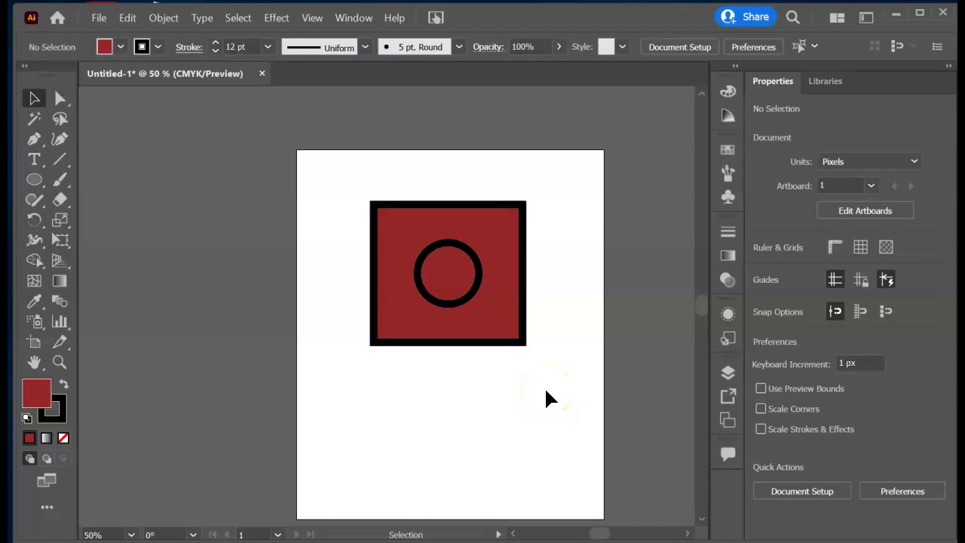